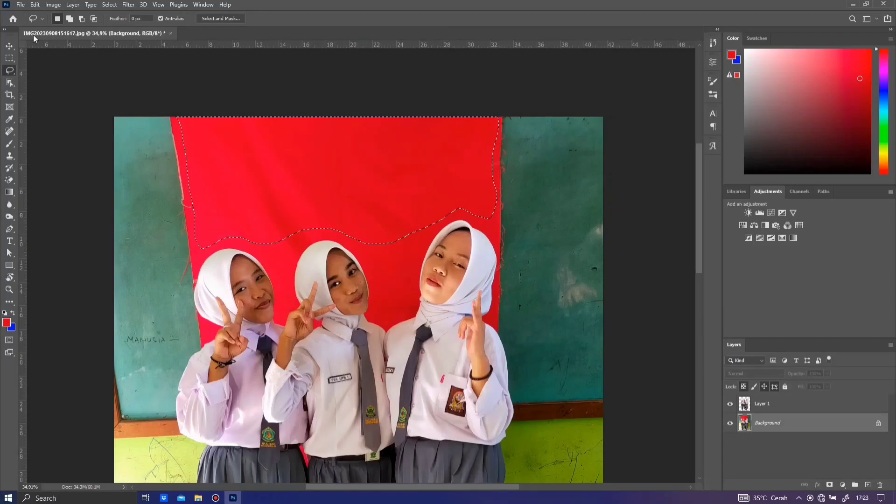
# Content-aware scale the selected red cloth, stretching it down over the wall behind the girls.
pyautogui.click(35, 5)
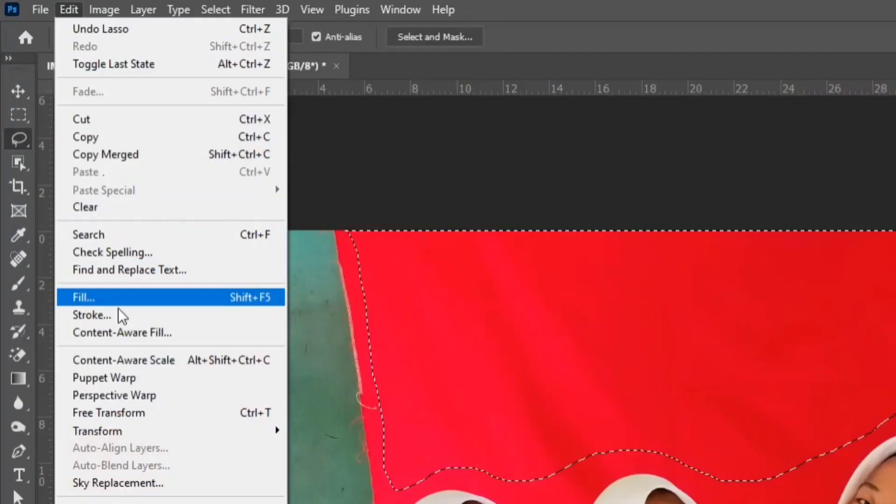
pyautogui.click(136, 359)
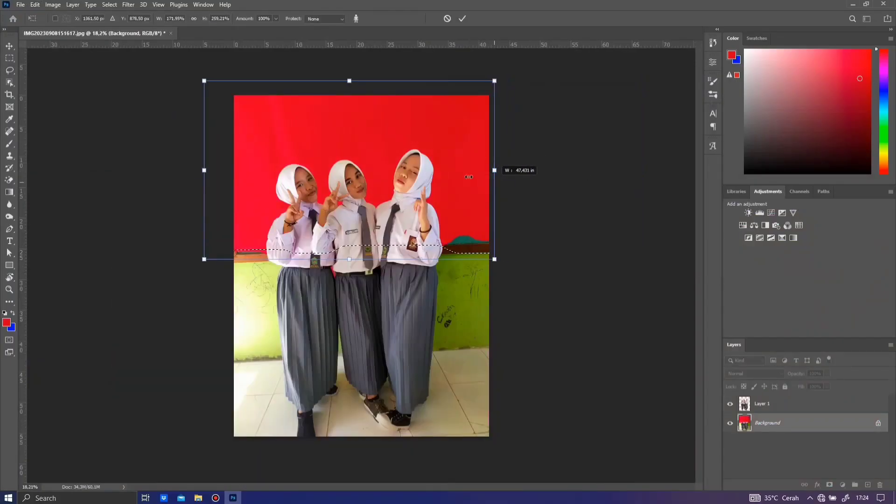
pyautogui.moveTo(359, 227); pyautogui.dragTo(373, 483)
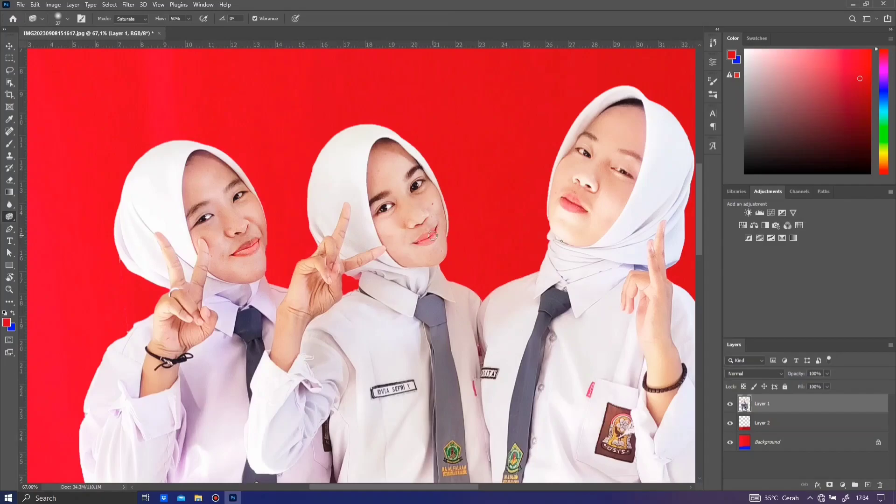
pyautogui.scroll(-2, 433, 236)
pyautogui.scroll(-2, 433, 236)
pyautogui.scroll(-2, 433, 236)
pyautogui.scroll(-2, 433, 236)
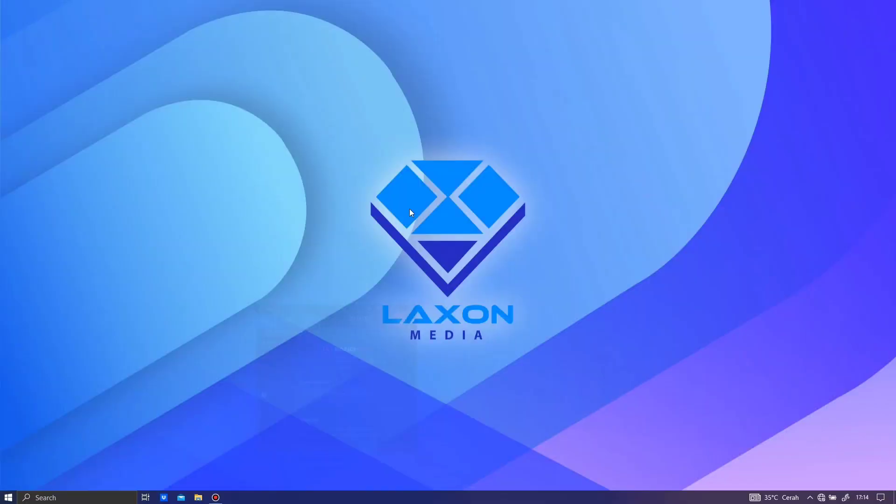
# Search for Photoshop from the Start menu and launch it.
pyautogui.press('super')
pyautogui.write('p')
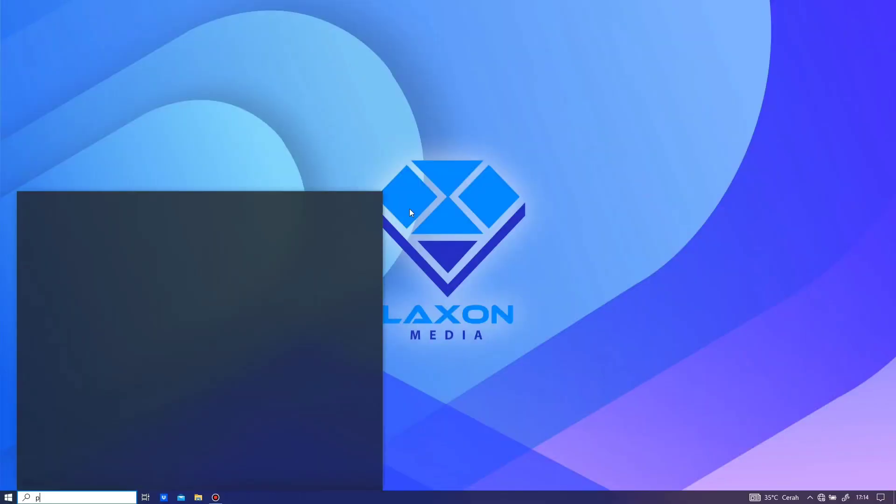
pyautogui.click(135, 250)
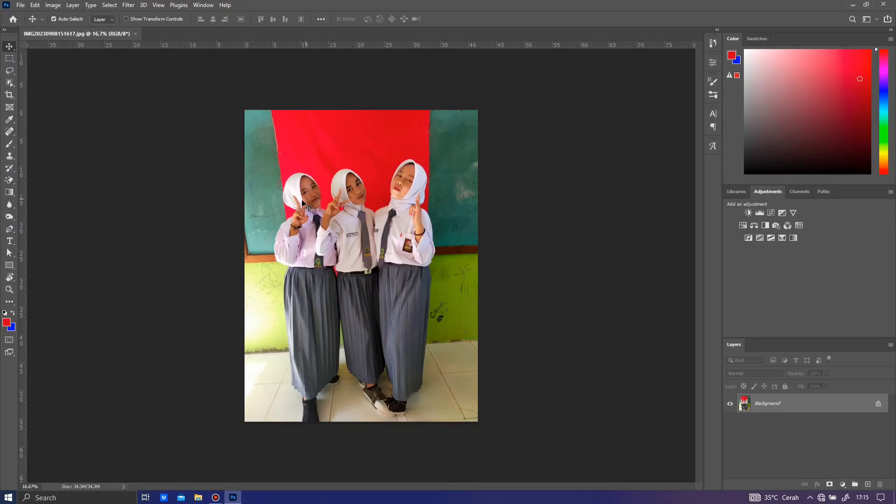
# Select the three girls by boxing them with the Object Selection Tool.
pyautogui.rightClick(12, 84)
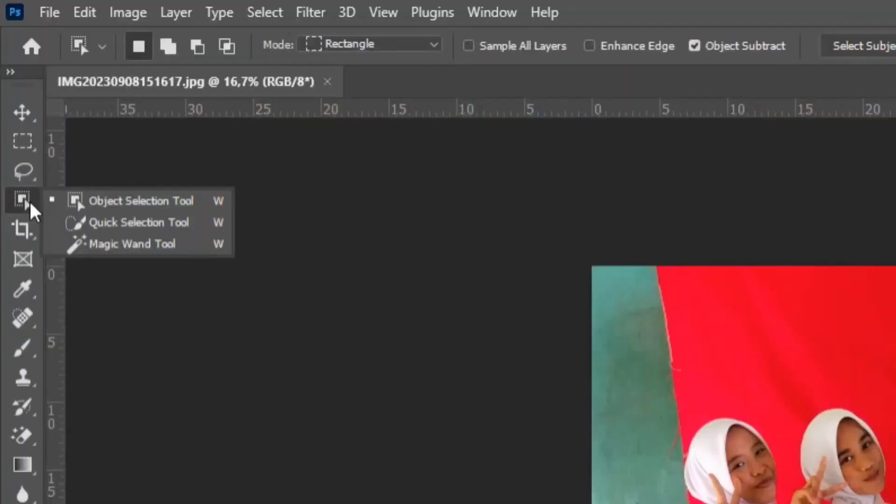
pyautogui.click(150, 205)
pyautogui.moveTo(264, 154); pyautogui.dragTo(446, 428)
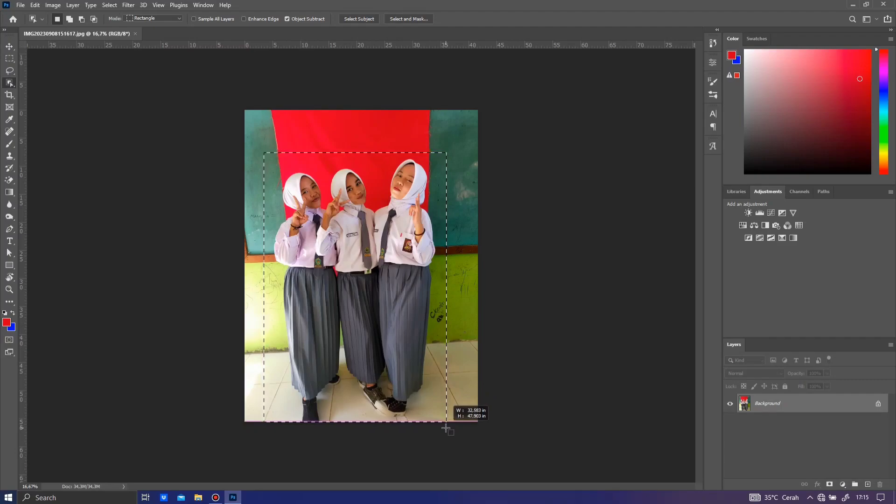
pyautogui.moveTo(446, 428); pyautogui.dragTo(447, 429)
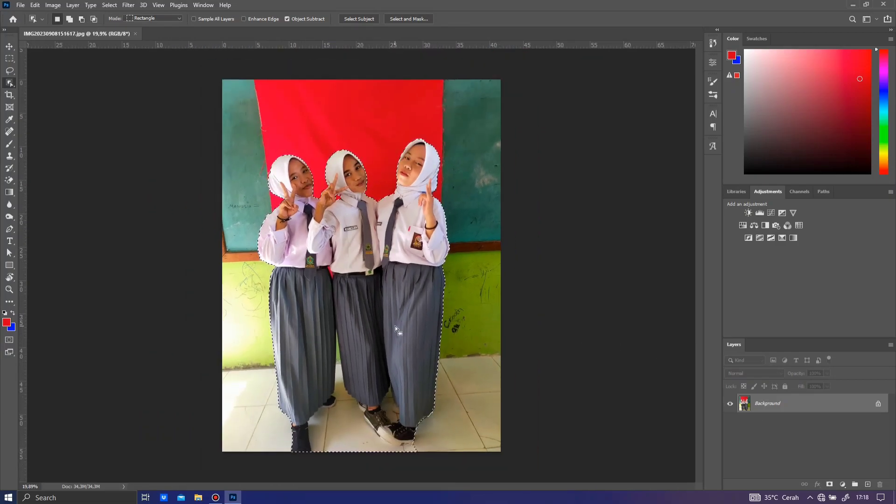
# Copy the selected girls to a new layer and hide the Background layer.
pyautogui.hotkey('ctrl', 'j')
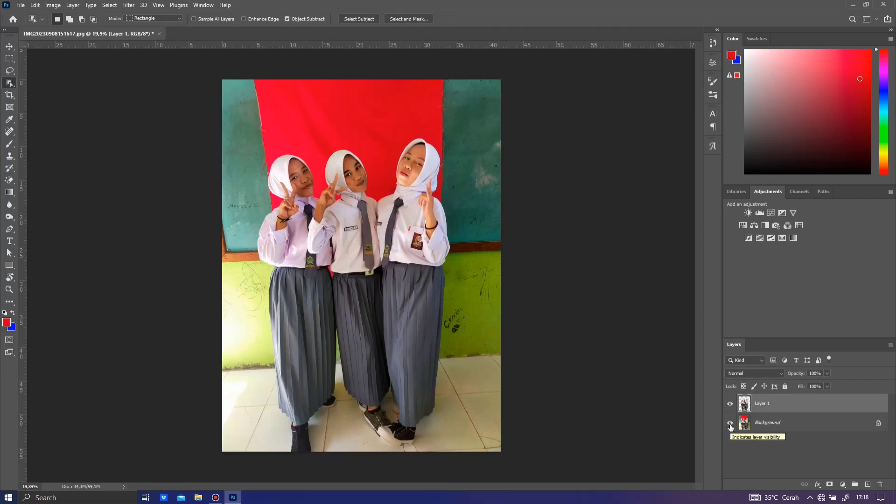
pyautogui.click(731, 423)
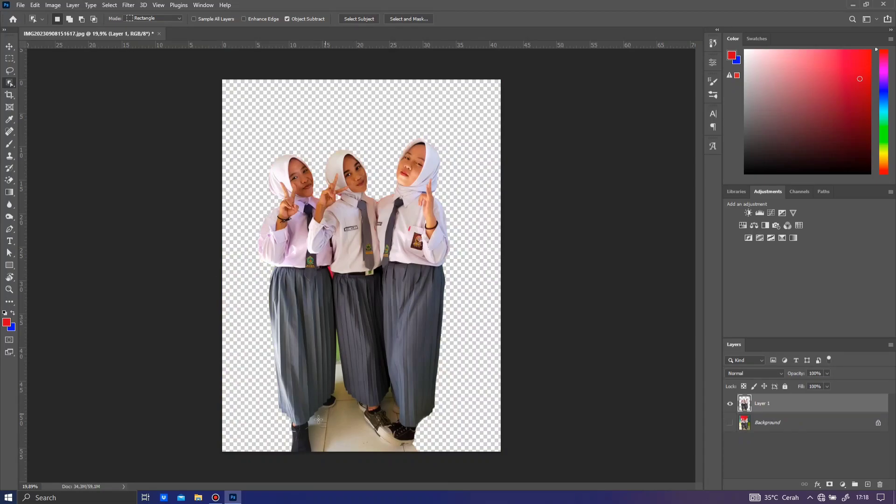
pyautogui.scroll(5, 318, 420)
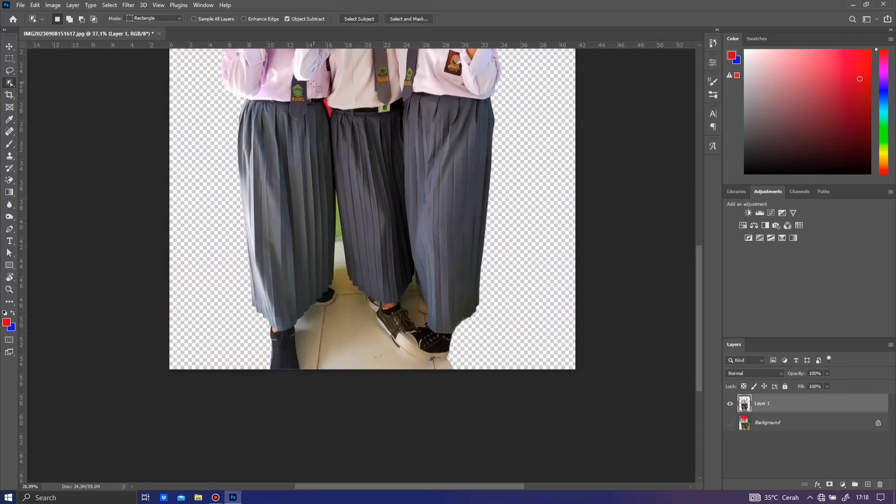
pyautogui.scroll(1, 299, 412)
pyautogui.scroll(3, 299, 412)
pyautogui.scroll(2, 299, 412)
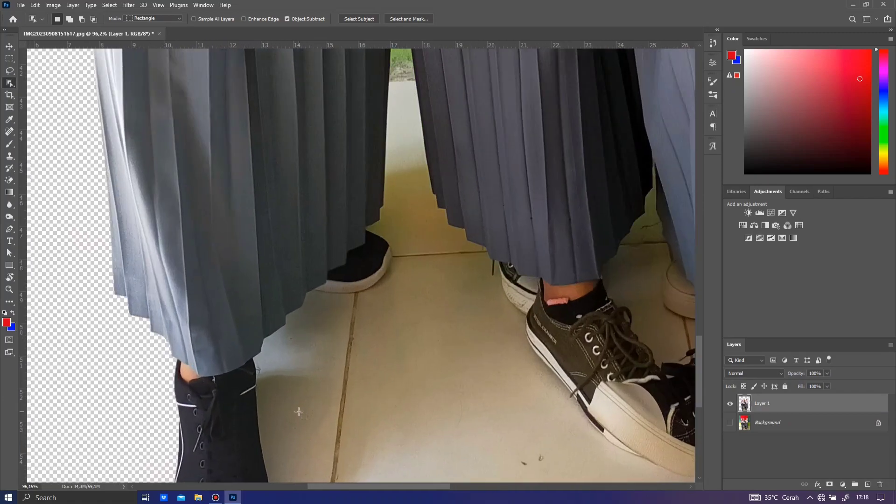
pyautogui.scroll(-3, 210, 281)
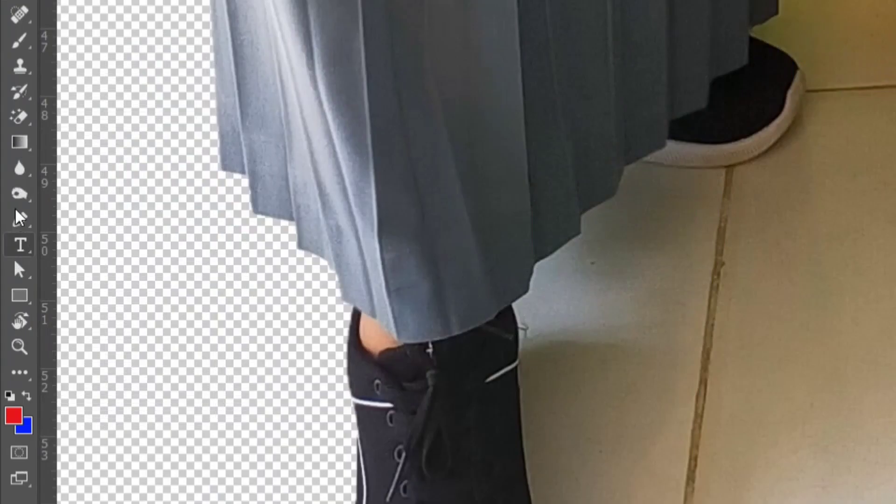
# Switch to the Pen tool set to Path mode.
pyautogui.click(9, 229)
pyautogui.click(79, 18)
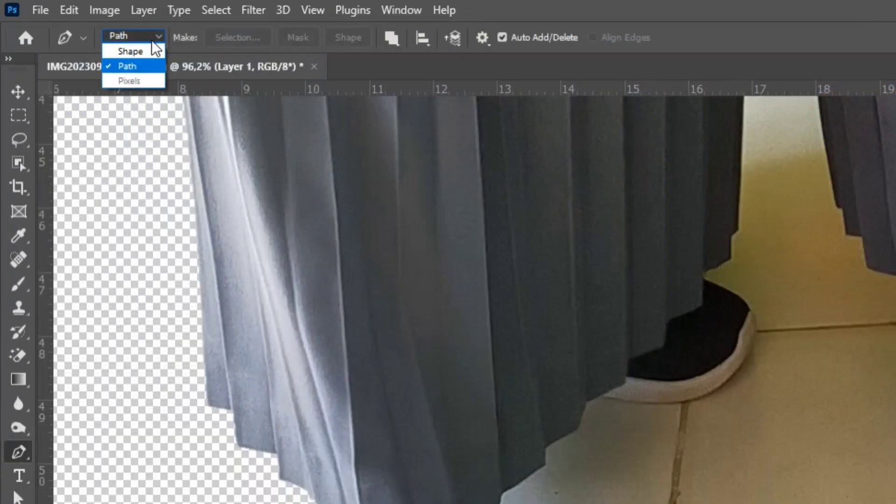
pyautogui.click(138, 65)
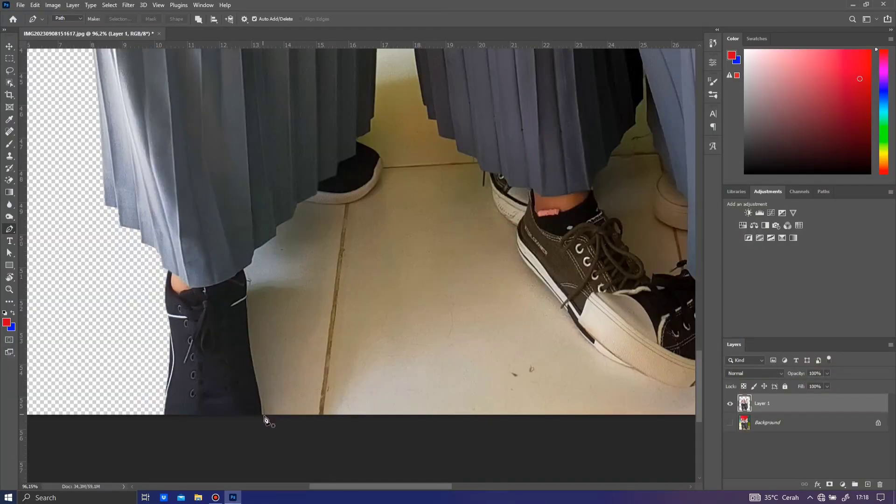
pyautogui.scroll(3, 269, 423)
pyautogui.scroll(2, 266, 419)
# Trace a path from the shoe base along the shoe and skirt edges around the floor.
pyautogui.click(257, 406)
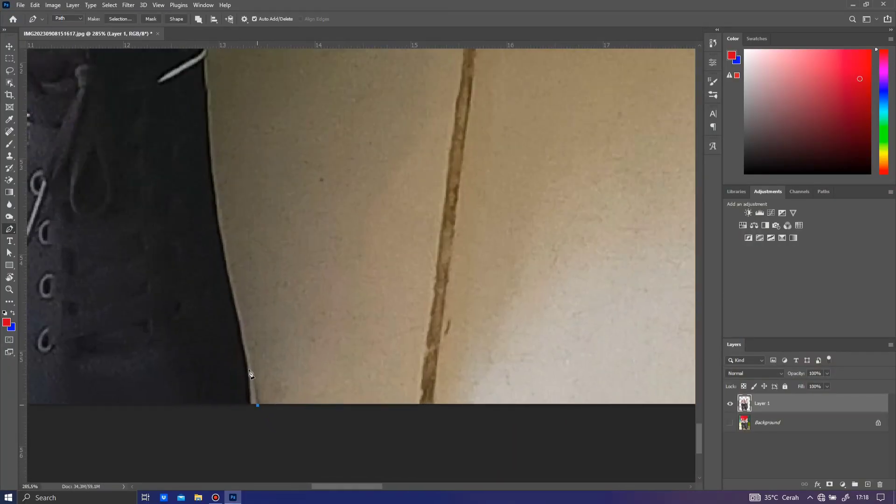
pyautogui.click(226, 267)
pyautogui.scroll(2, 226, 267)
pyautogui.scroll(3, 224, 210)
pyautogui.hscroll(3, 280, 257)
pyautogui.click(438, 292)
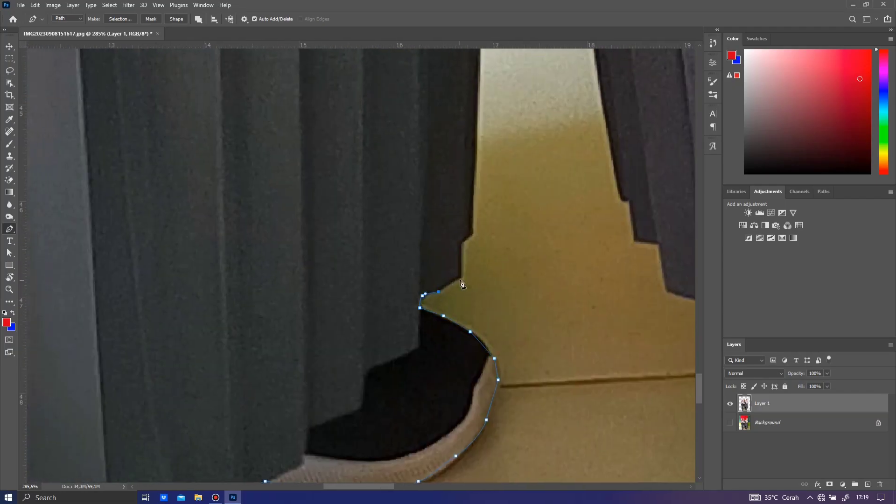
pyautogui.click(461, 283)
pyautogui.scroll(5, 420, 187)
pyautogui.scroll(-5, 420, 233)
pyautogui.click(437, 297)
pyautogui.click(476, 340)
pyautogui.click(500, 371)
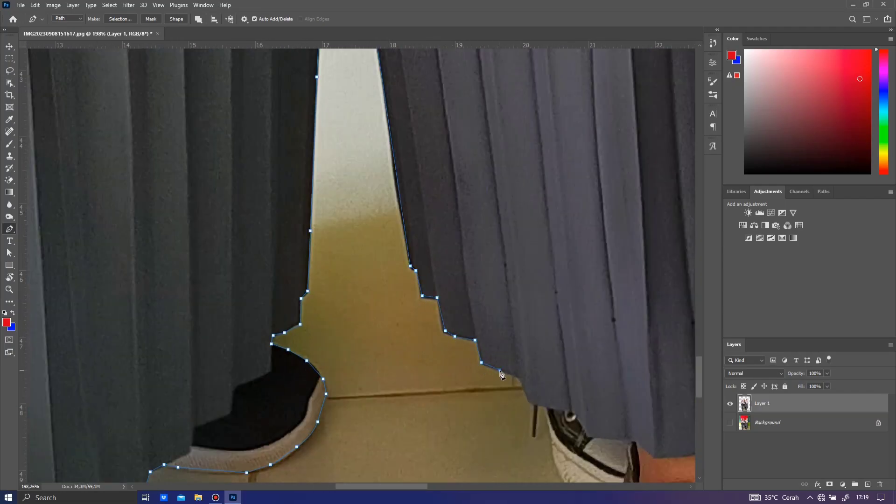
# Extend the path past the right shoe and below the left, closing it at the start.
pyautogui.scroll(-5, 500, 373)
pyautogui.scroll(-5, 500, 373)
pyautogui.scroll(-10, 511, 285)
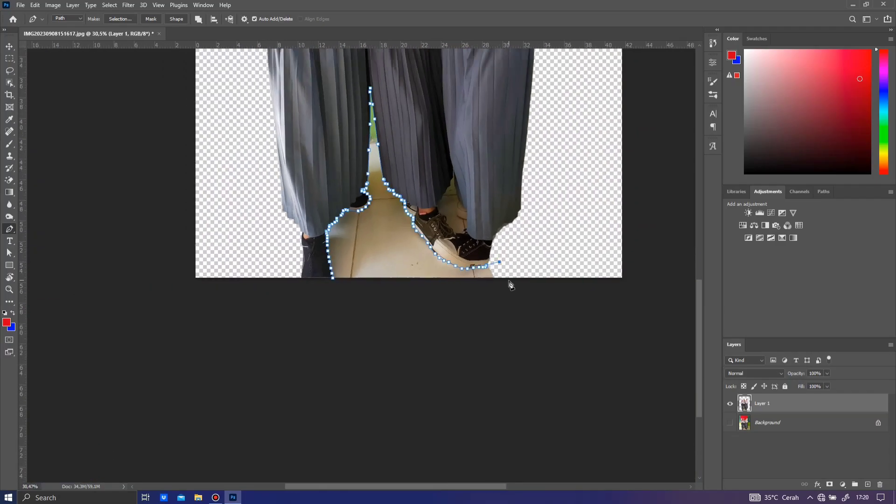
pyautogui.click(511, 284)
pyautogui.click(333, 281)
pyautogui.scroll(2, 334, 284)
pyautogui.scroll(5, 327, 276)
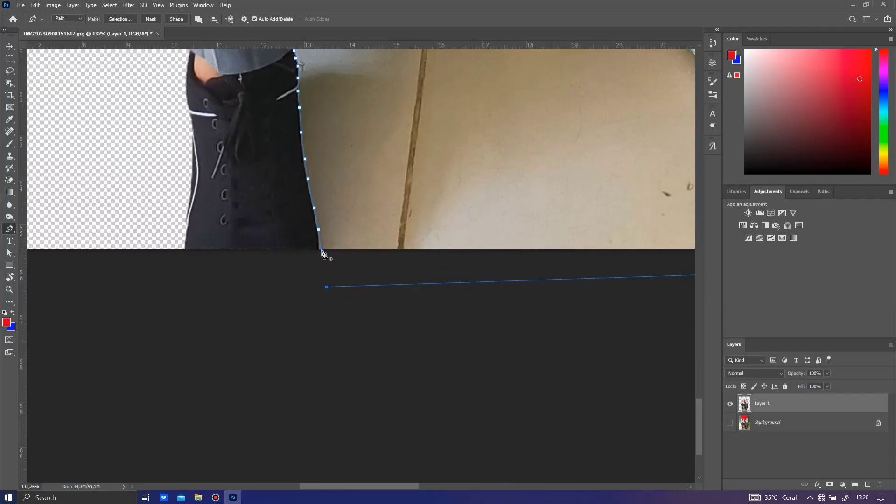
pyautogui.click(323, 253)
# Convert the closed floor path into a selection with no feathering.
pyautogui.scroll(-2, 294, 280)
pyautogui.scroll(-4, 288, 283)
pyautogui.scroll(-1, 294, 282)
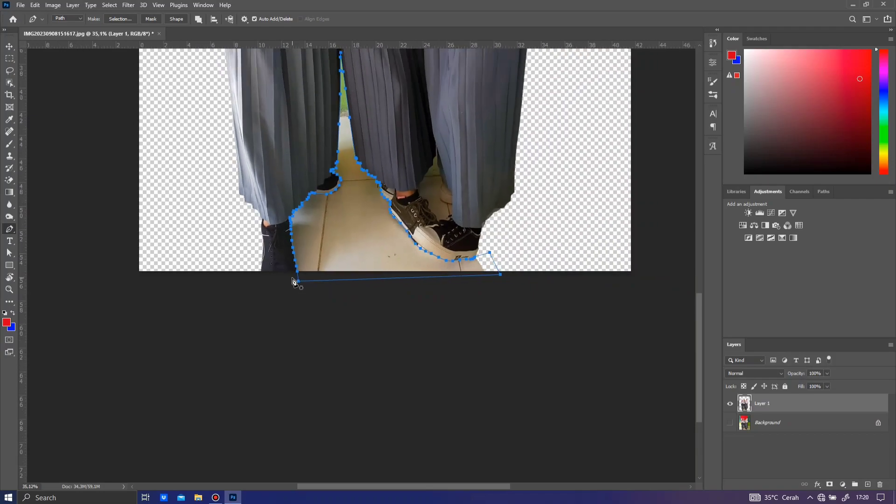
pyautogui.scroll(-2, 294, 281)
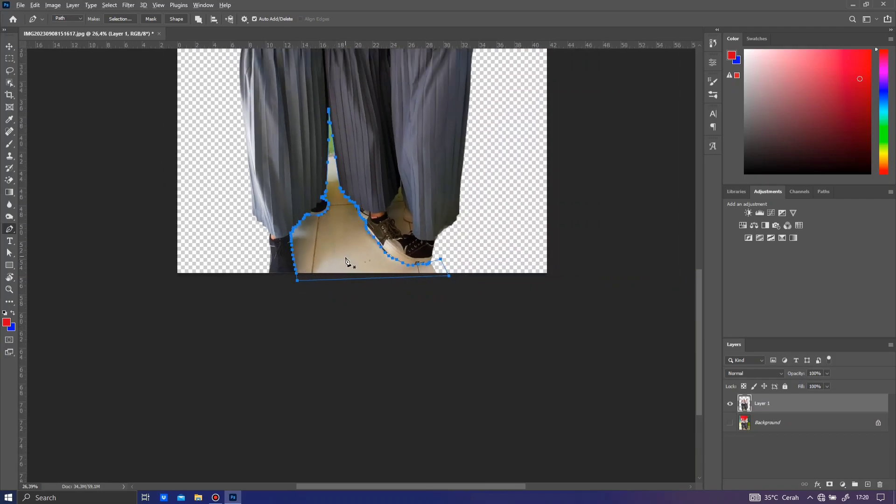
pyautogui.scroll(2, 348, 261)
pyautogui.scroll(-1, 330, 281)
pyautogui.scroll(-1, 317, 282)
pyautogui.scroll(3, 259, 331)
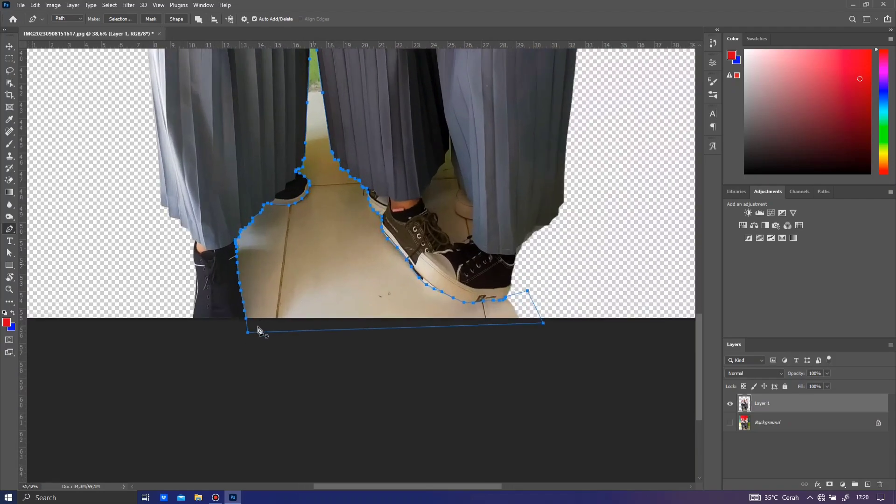
pyautogui.rightClick(316, 250)
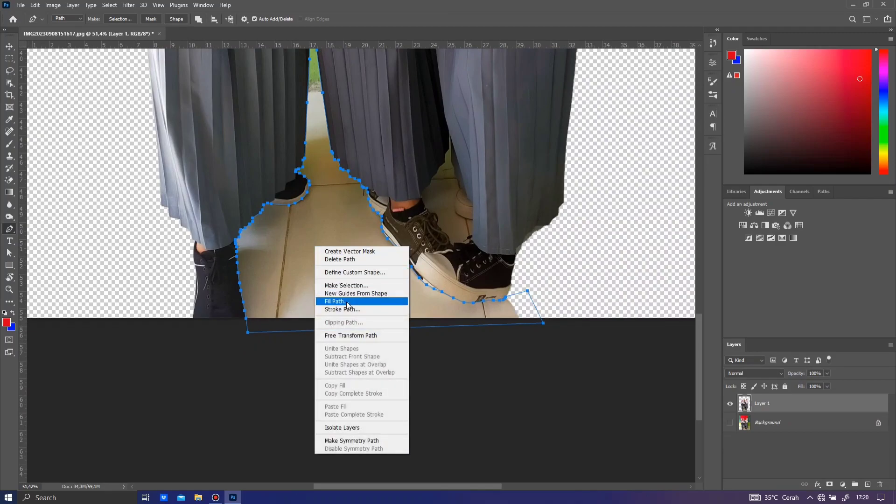
pyautogui.click(352, 284)
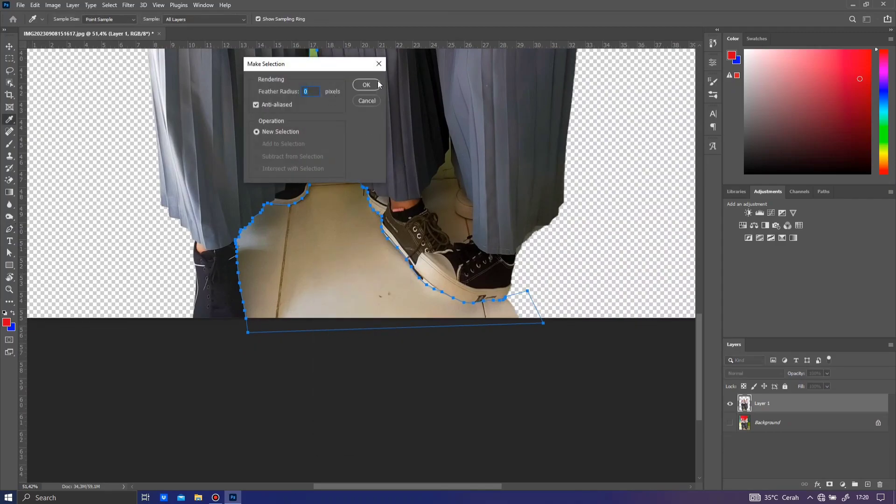
pyautogui.click(378, 85)
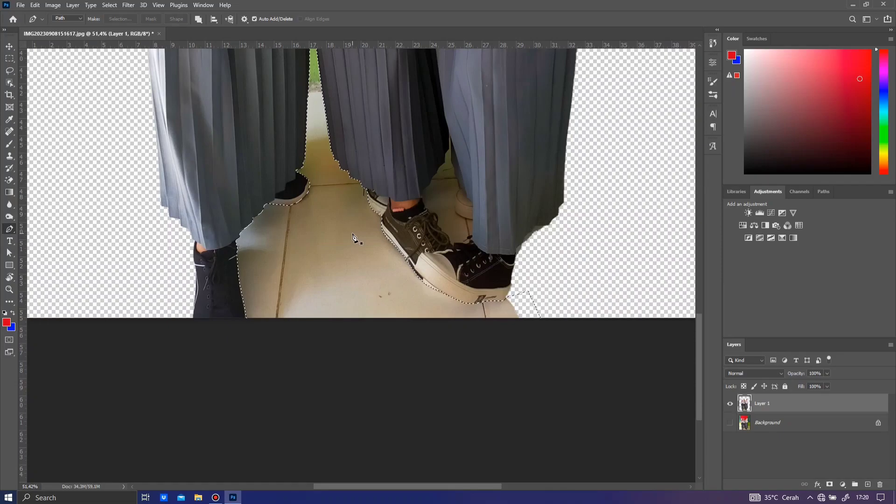
pyautogui.press('Delete')
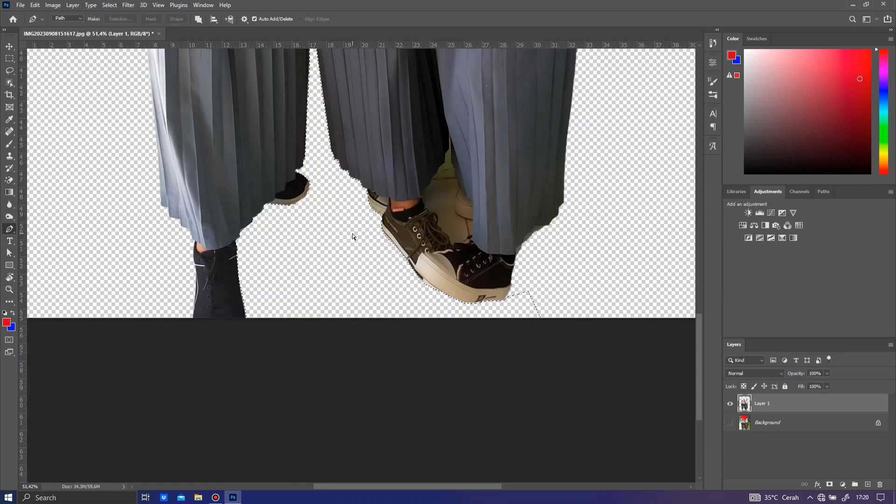
pyautogui.scroll(-2, 376, 258)
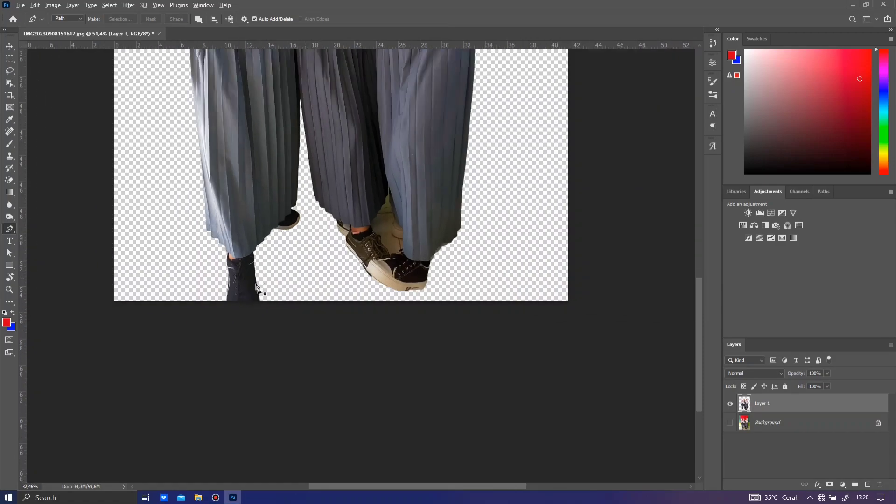
pyautogui.scroll(-1, 377, 258)
pyautogui.scroll(3, 380, 266)
pyautogui.scroll(3, 384, 273)
pyautogui.scroll(1, 384, 273)
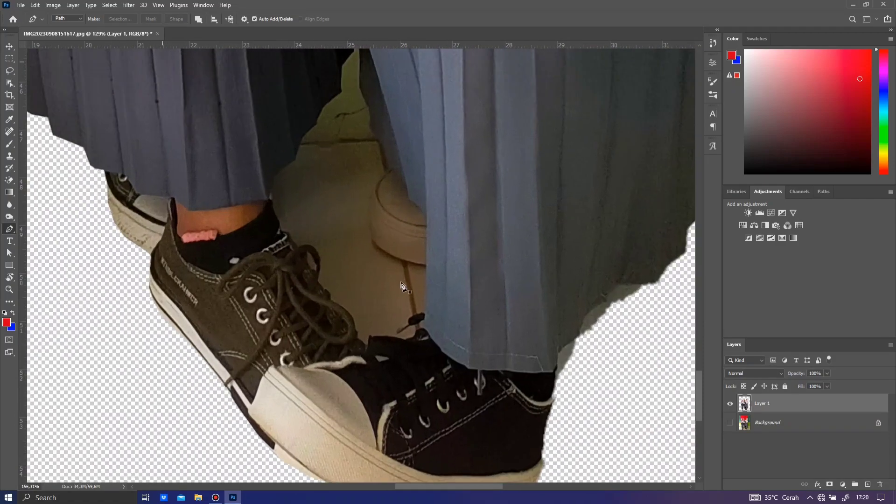
pyautogui.scroll(-1, 336, 251)
pyautogui.scroll(-1, 332, 104)
pyautogui.scroll(3, 333, 104)
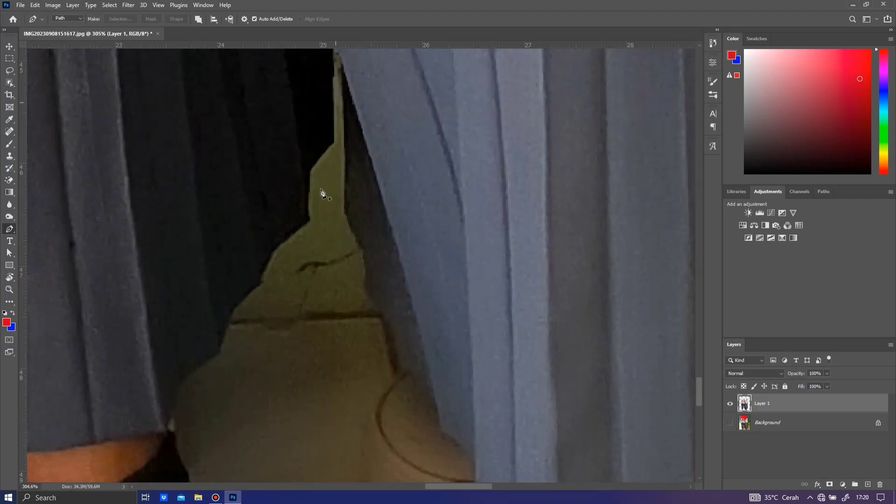
pyautogui.scroll(-3, 321, 190)
pyautogui.scroll(3, 330, 84)
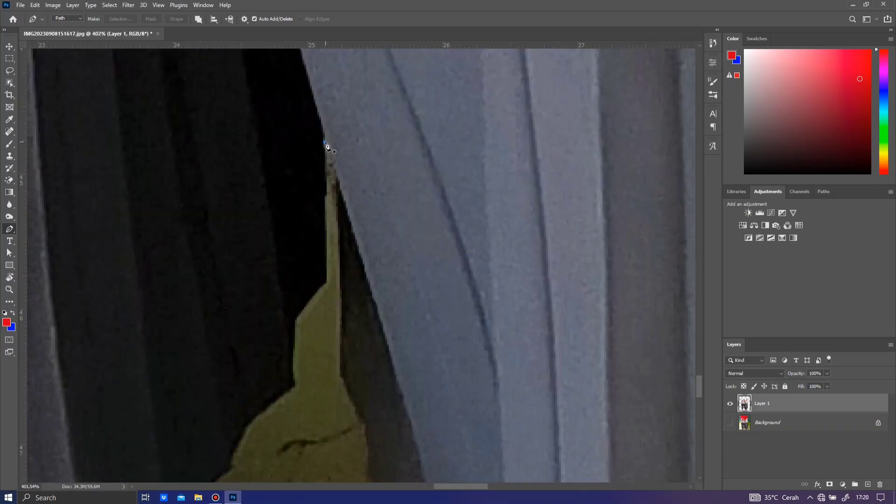
pyautogui.scroll(-5, 332, 184)
pyautogui.scroll(-1, 369, 201)
pyautogui.scroll(-1, 380, 210)
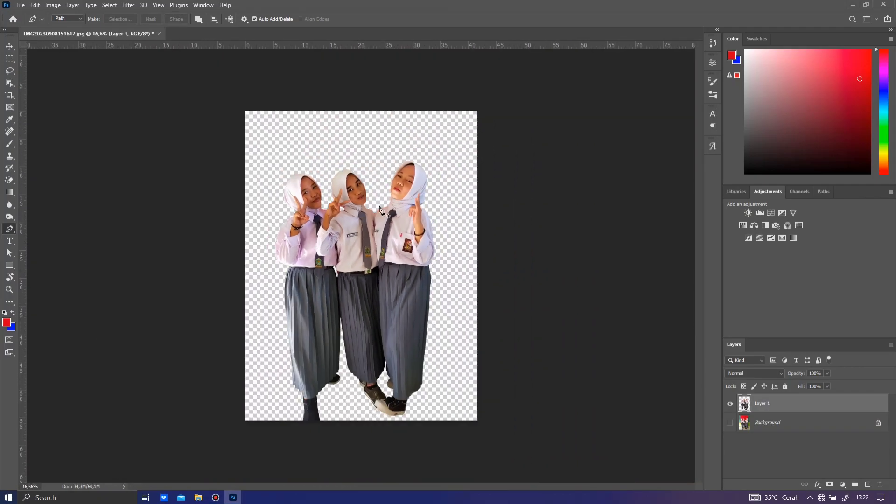
pyautogui.scroll(2, 376, 154)
pyautogui.scroll(2, 377, 154)
pyautogui.scroll(1, 374, 155)
pyautogui.scroll(1, 292, 172)
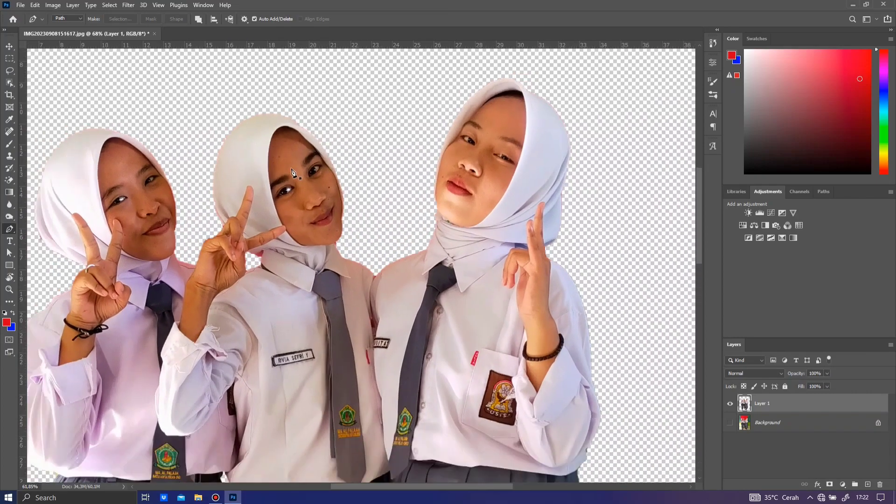
pyautogui.scroll(-1, 292, 172)
pyautogui.scroll(-2, 321, 189)
pyautogui.scroll(-1, 320, 188)
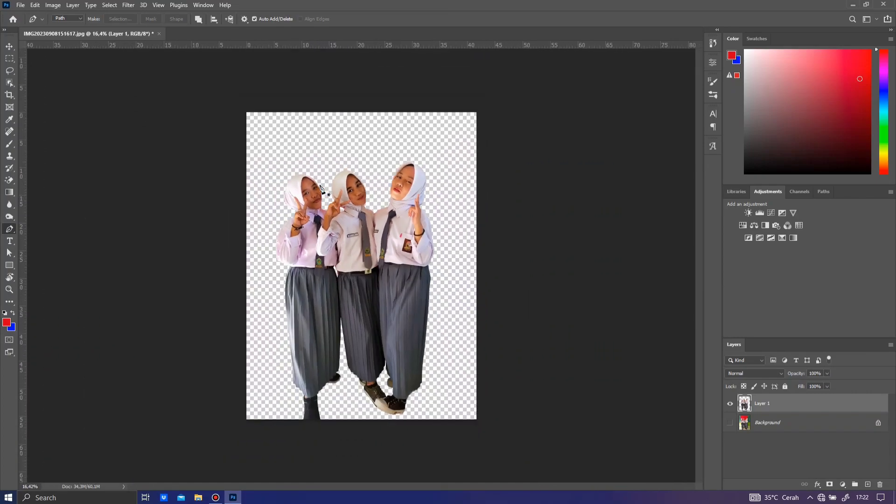
# Toggle the Background layer on and off to compare, leaving it visible.
pyautogui.click(730, 424)
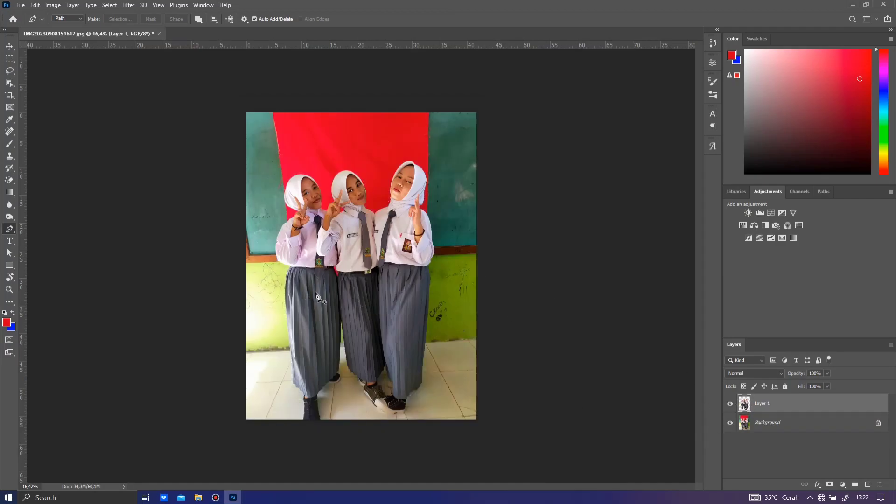
pyautogui.click(731, 424)
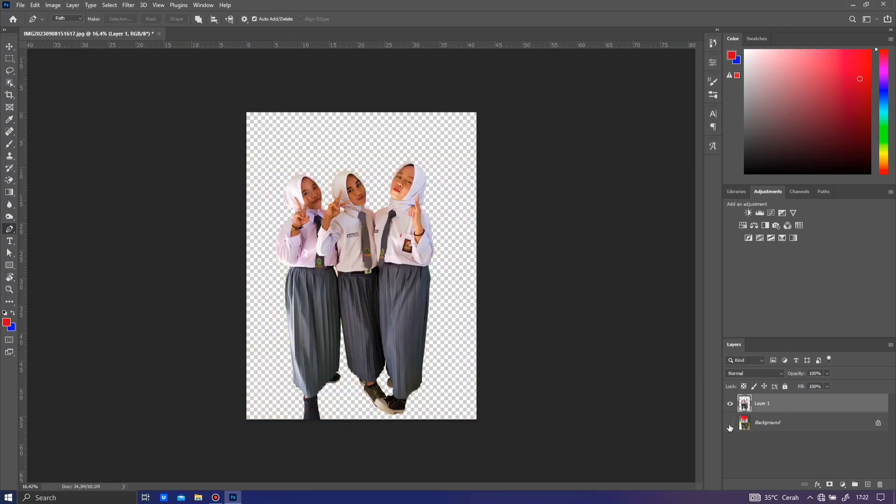
pyautogui.click(730, 424)
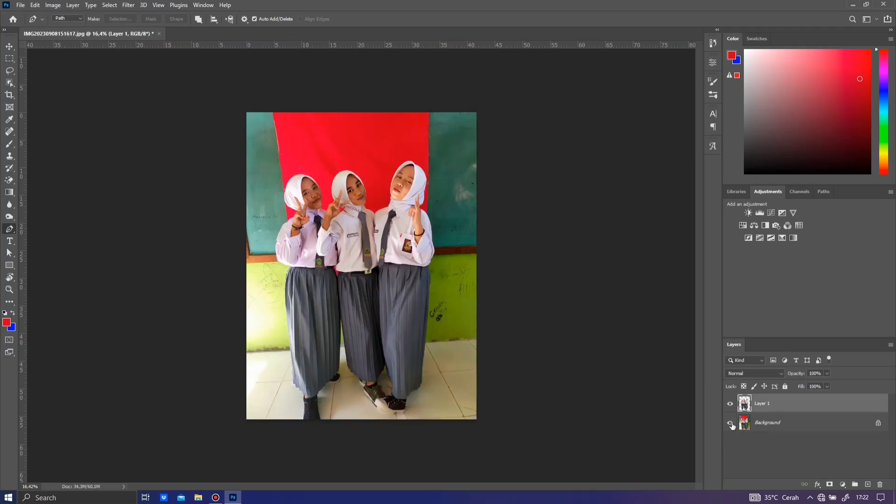
pyautogui.click(731, 424)
# Lasso-select the red cloth above the girls' heads on the Background, then open the Edit menu.
pyautogui.scroll(2, 345, 131)
pyautogui.scroll(-1, 343, 130)
pyautogui.scroll(1, 323, 77)
pyautogui.scroll(2, 324, 94)
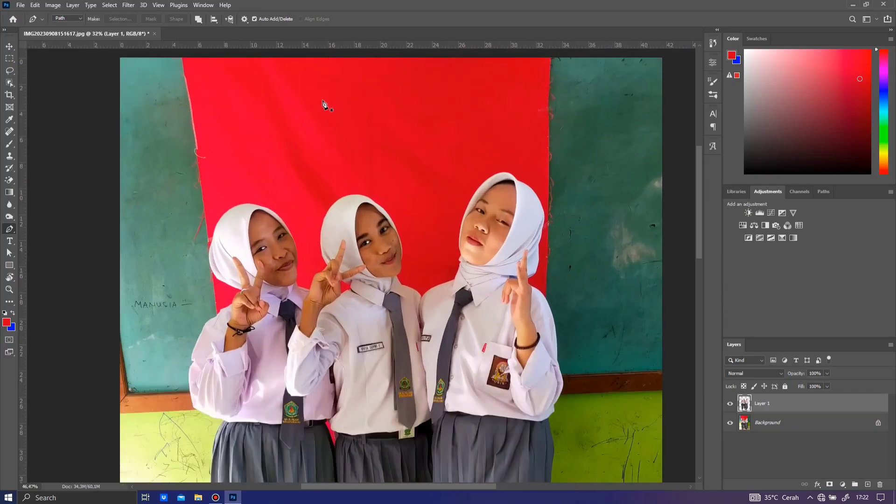
pyautogui.scroll(1, 485, 88)
pyautogui.scroll(-1, 326, 165)
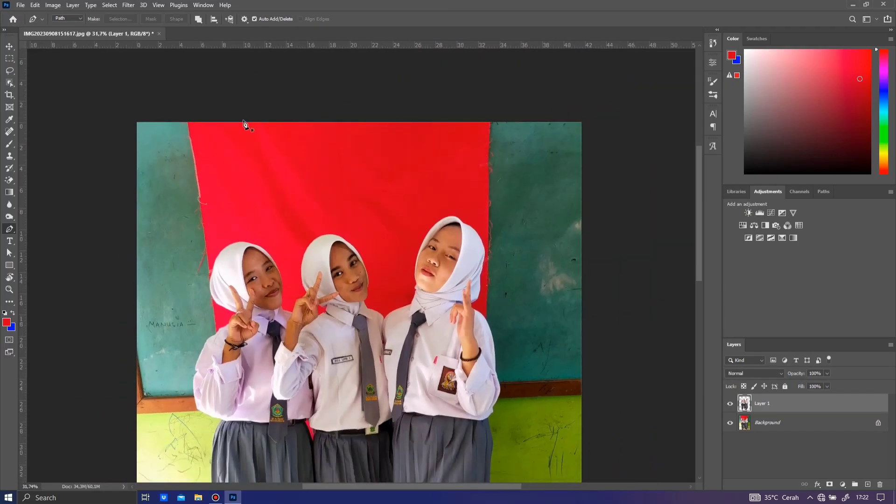
pyautogui.scroll(-1, 247, 125)
pyautogui.scroll(1, 306, 152)
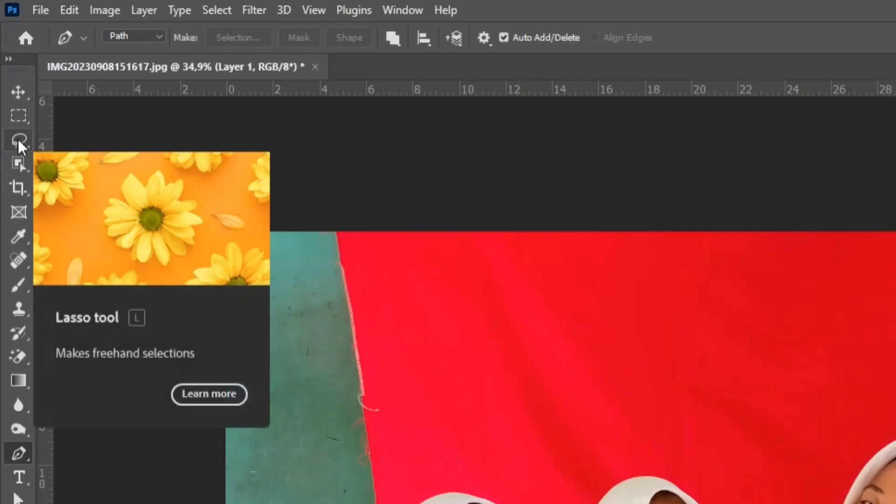
pyautogui.click(9, 71)
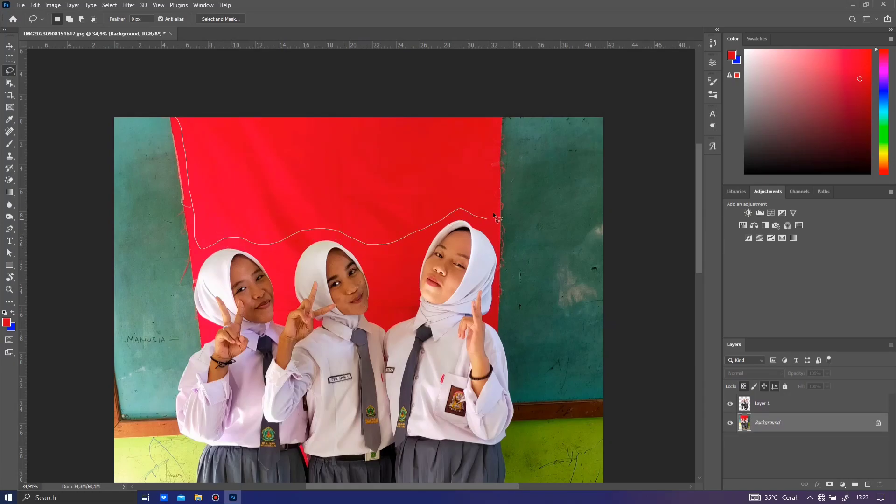
pyautogui.moveTo(483, 101); pyautogui.dragTo(176, 106)
pyautogui.moveTo(176, 109); pyautogui.dragTo(177, 110)
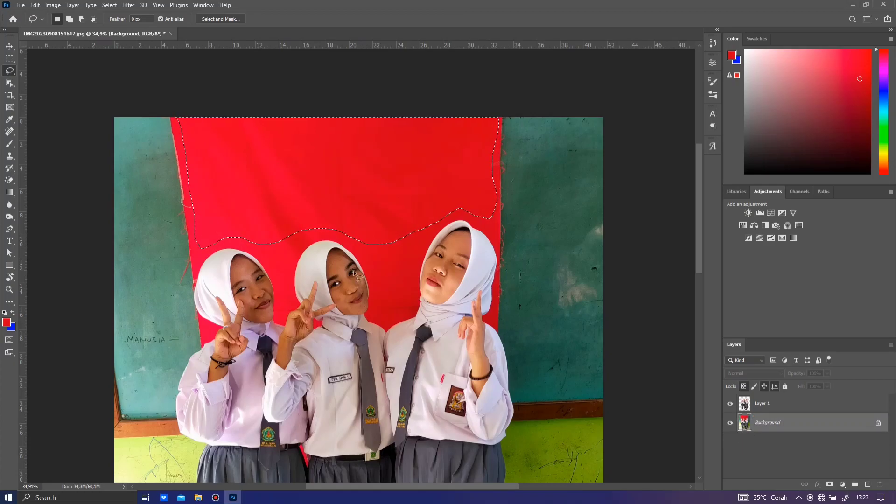
pyautogui.click(35, 5)
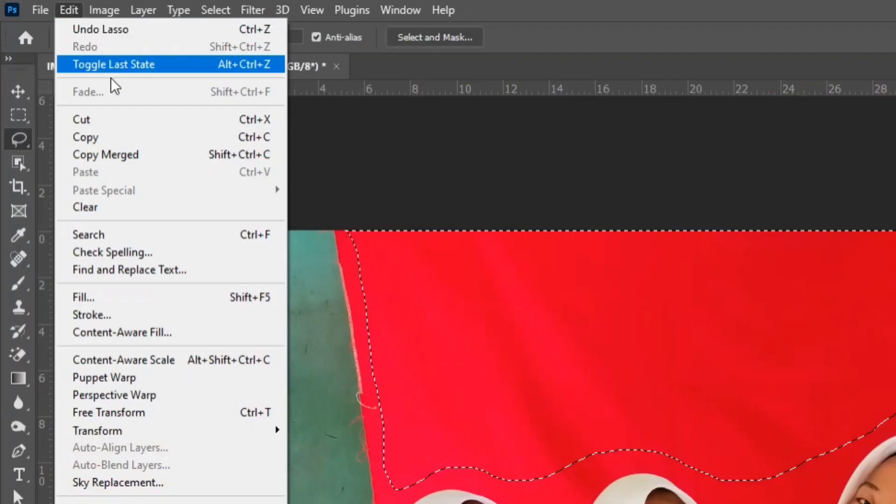
# Content-aware scale the red cloth right and down until it covers the wall and floor.
pyautogui.click(135, 361)
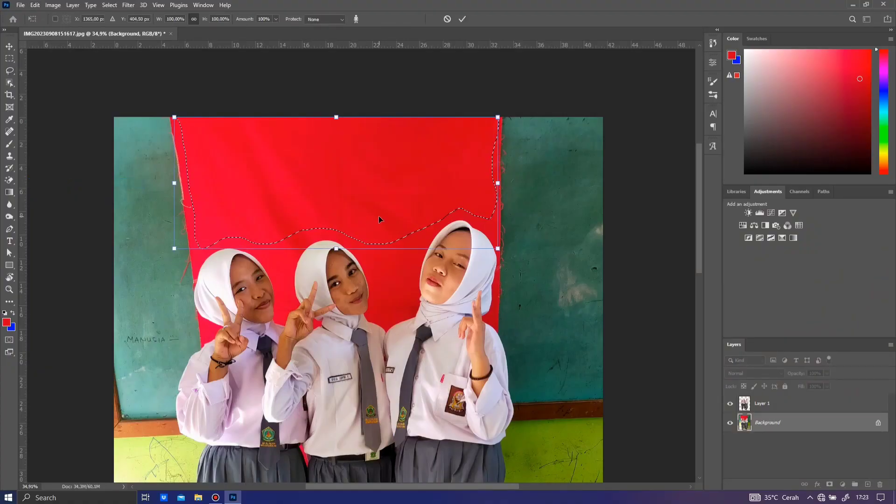
pyautogui.scroll(-5, 360, 159)
pyautogui.scroll(2, 369, 143)
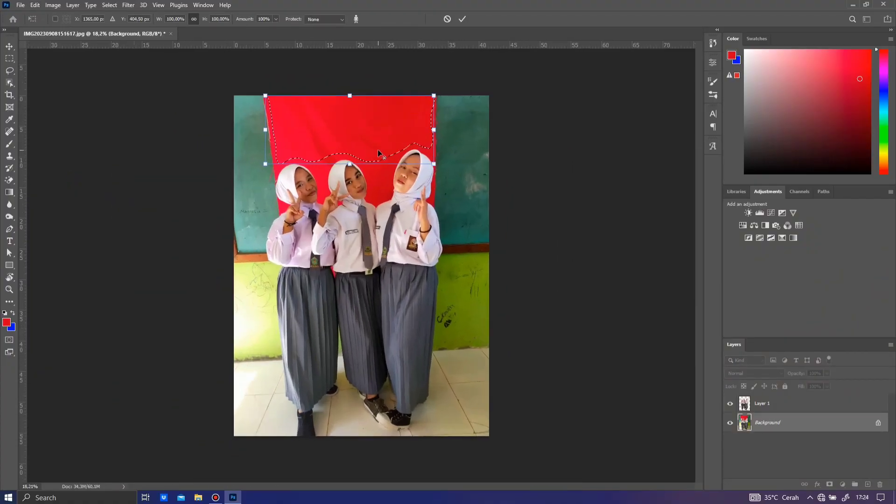
pyautogui.moveTo(435, 163); pyautogui.dragTo(624, 319)
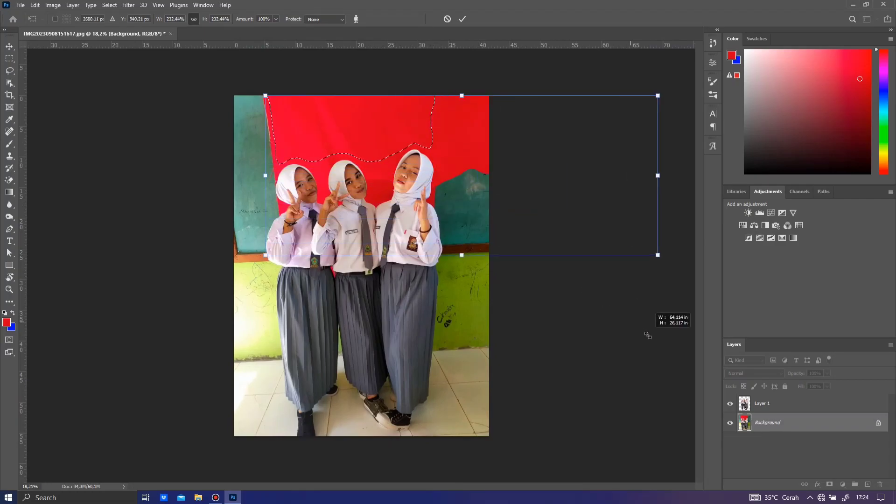
pyautogui.moveTo(624, 319); pyautogui.dragTo(525, 201)
pyautogui.moveTo(442, 158); pyautogui.dragTo(380, 144)
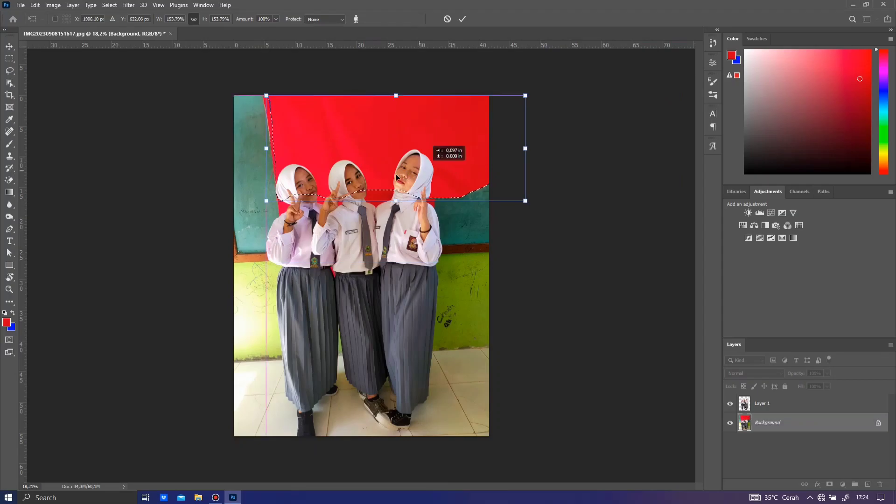
pyautogui.moveTo(442, 201)
pyautogui.mouseDown()
pyautogui.moveTo(518, 242)
pyautogui.moveTo(613, 327)
pyautogui.mouseUp()
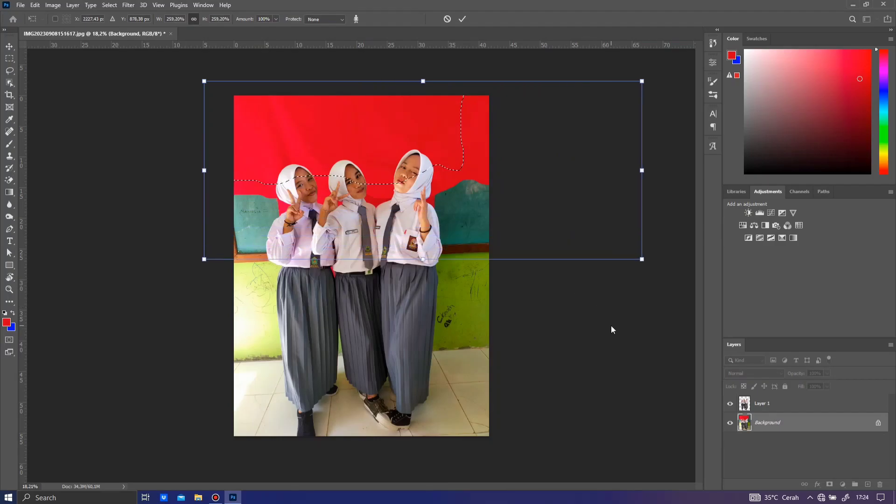
pyautogui.moveTo(613, 327); pyautogui.dragTo(489, 232)
pyautogui.moveTo(354, 232); pyautogui.dragTo(372, 483)
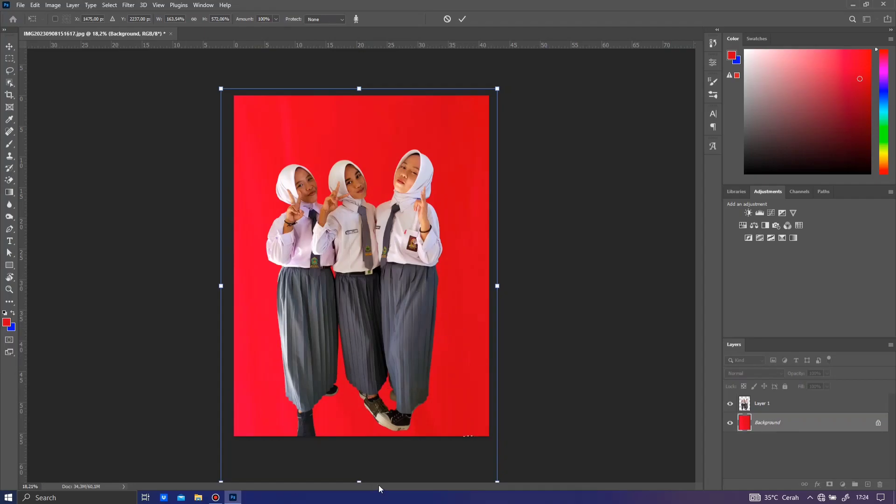
pyautogui.moveTo(362, 490); pyautogui.dragTo(364, 502)
# Commit the red stretch, duplicate the Background as Layer 2, and reselect the Background.
pyautogui.click(10, 46)
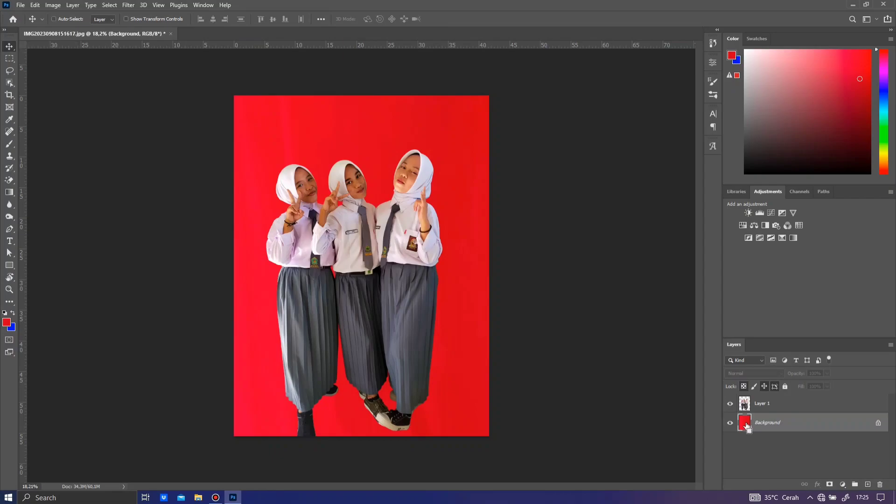
pyautogui.hotkey('ctrl', 'j')
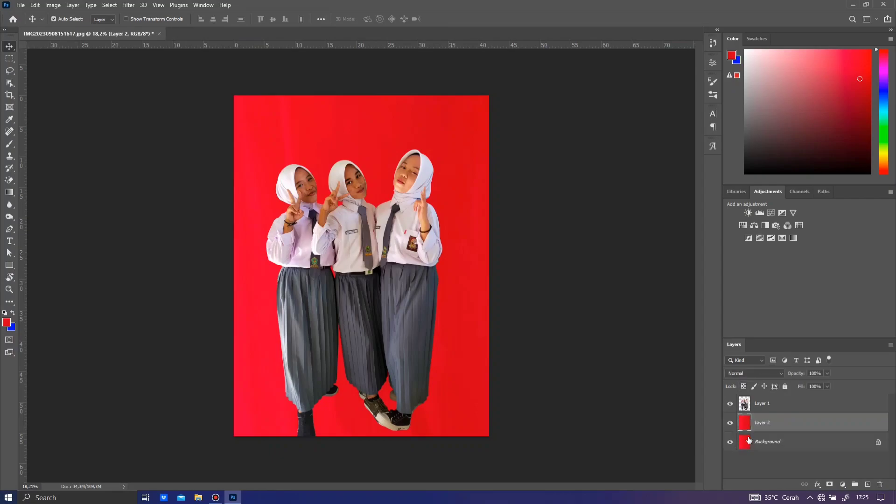
pyautogui.click(745, 446)
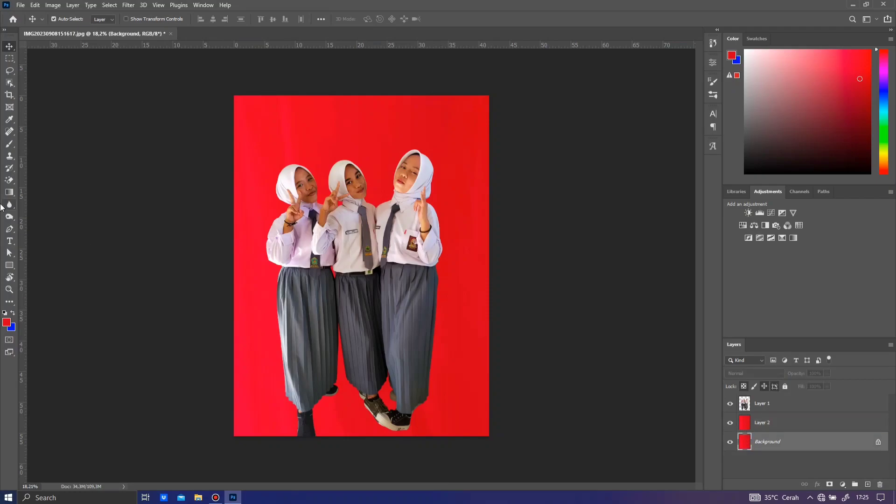
# Erase along the Background's bottom with the Eraser, then select Layer 2 and the Move tool.
pyautogui.click(15, 183)
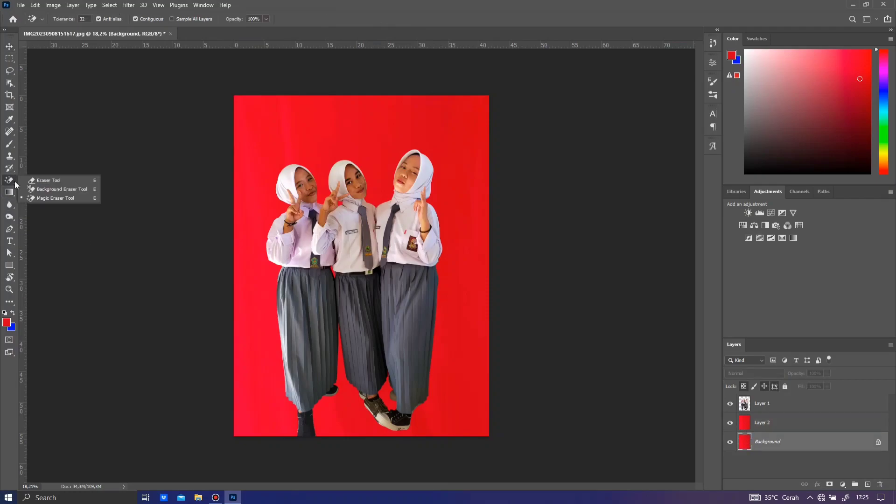
pyautogui.click(57, 180)
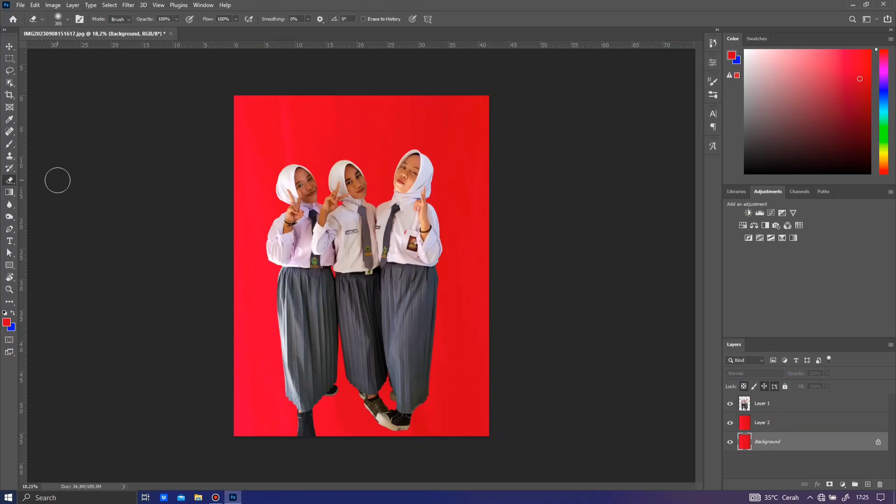
pyautogui.rightClick(346, 387)
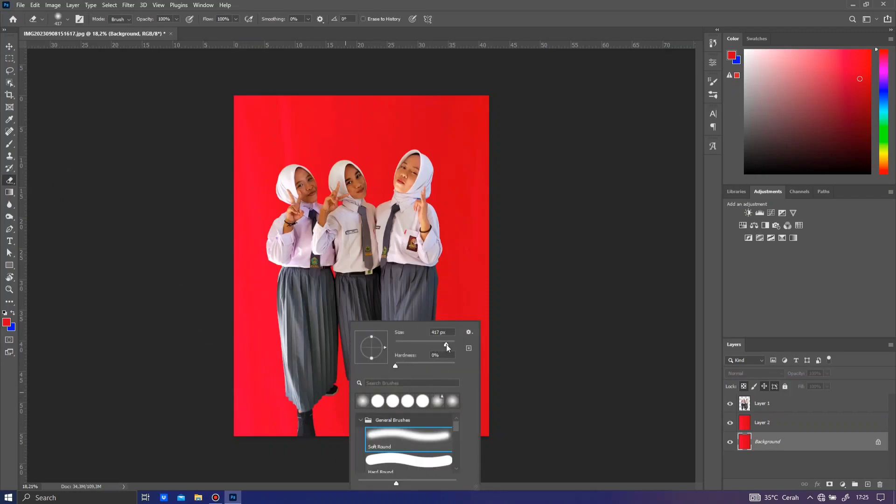
pyautogui.click(215, 434)
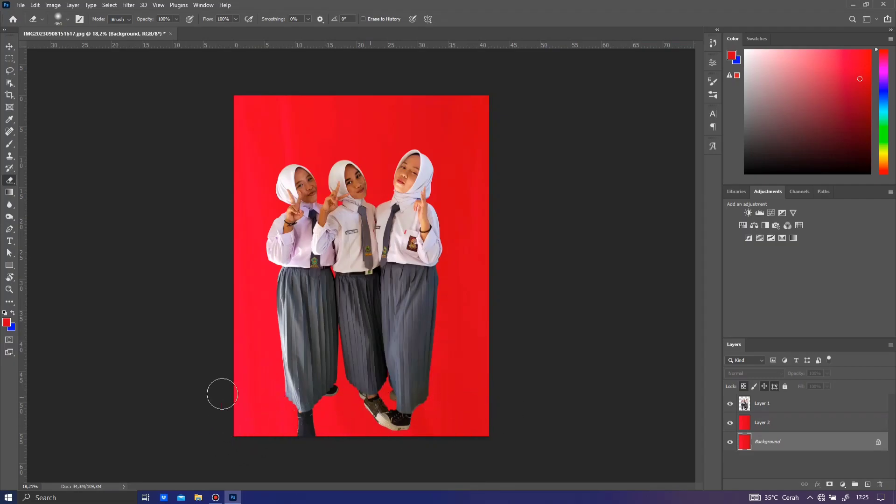
pyautogui.moveTo(178, 435); pyautogui.dragTo(528, 408)
pyautogui.click(747, 424)
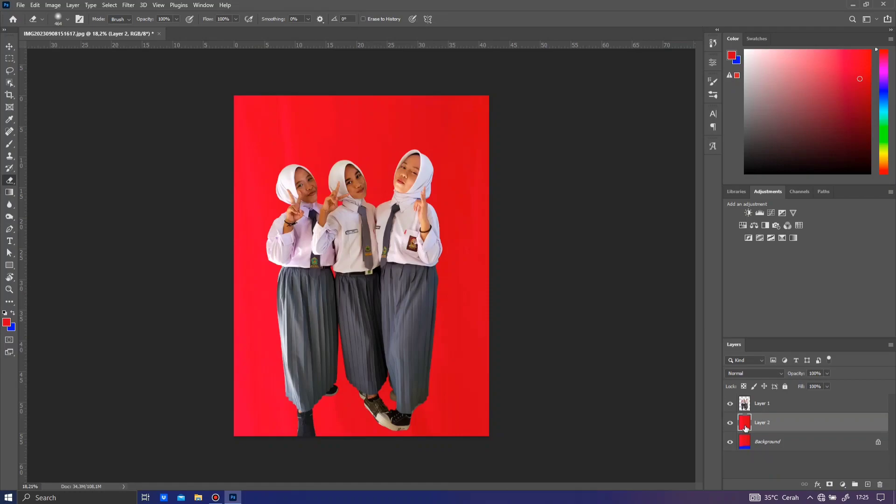
pyautogui.click(9, 46)
# Drag the red Layer 2 copy downward until red fills the canvas bottom, hiding the blue.
pyautogui.moveTo(332, 146); pyautogui.dragTo(341, 107)
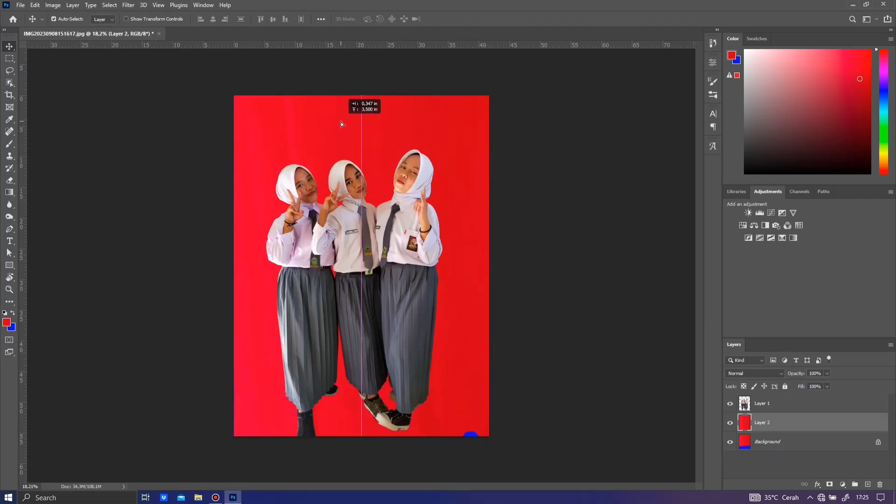
pyautogui.moveTo(341, 107)
pyautogui.mouseDown()
pyautogui.moveTo(375, 153)
pyautogui.moveTo(399, 453)
pyautogui.moveTo(344, 483)
pyautogui.moveTo(383, 484)
pyautogui.moveTo(380, 498)
pyautogui.moveTo(396, 461)
pyautogui.mouseUp()
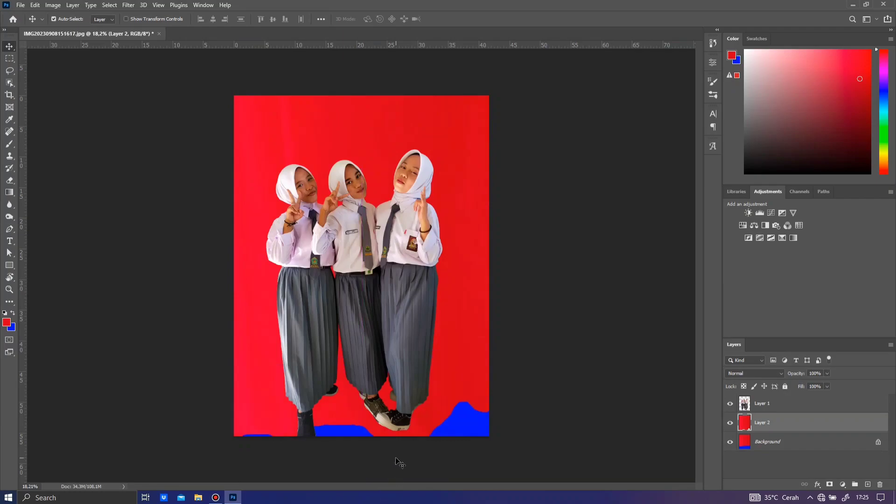
pyautogui.moveTo(452, 423)
pyautogui.mouseDown()
pyautogui.moveTo(451, 443)
pyautogui.moveTo(464, 387)
pyautogui.mouseUp()
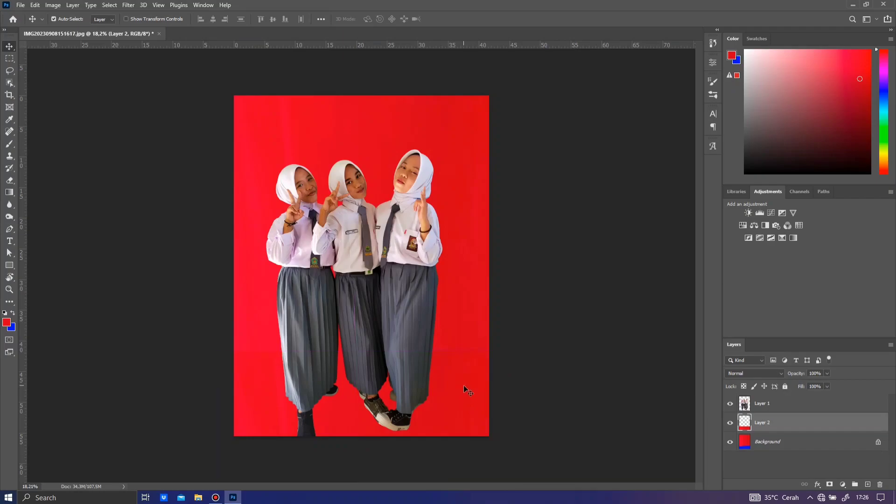
# Free-transform Layer 2, rotating it about -0.7° and nudging it right and down, then commit.
pyautogui.hotkey('ctrl', 't')
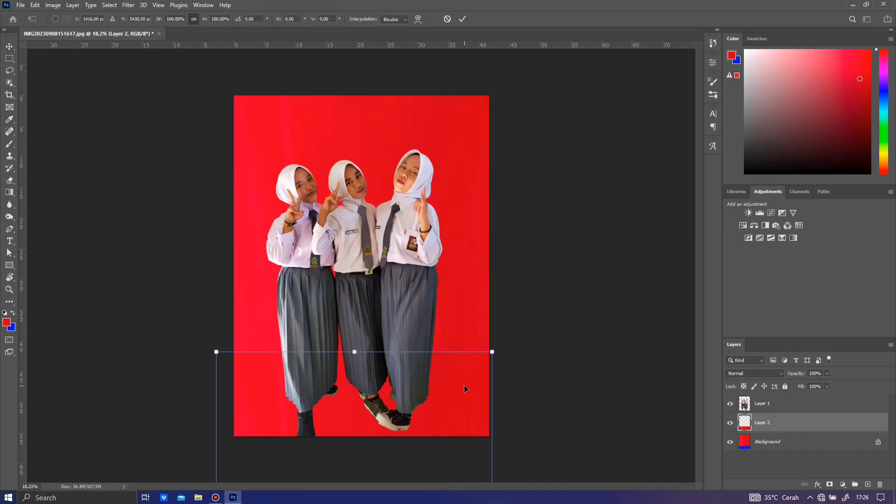
pyautogui.moveTo(500, 346); pyautogui.dragTo(500, 343)
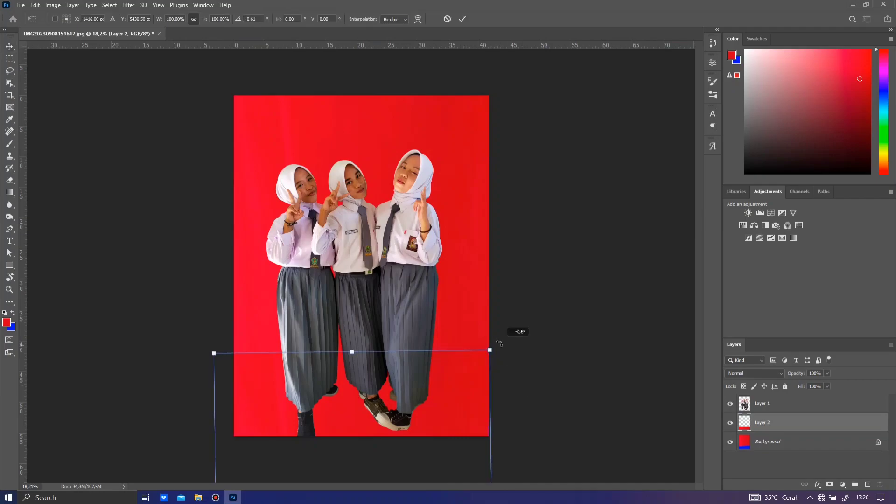
pyautogui.moveTo(441, 408); pyautogui.dragTo(445, 413)
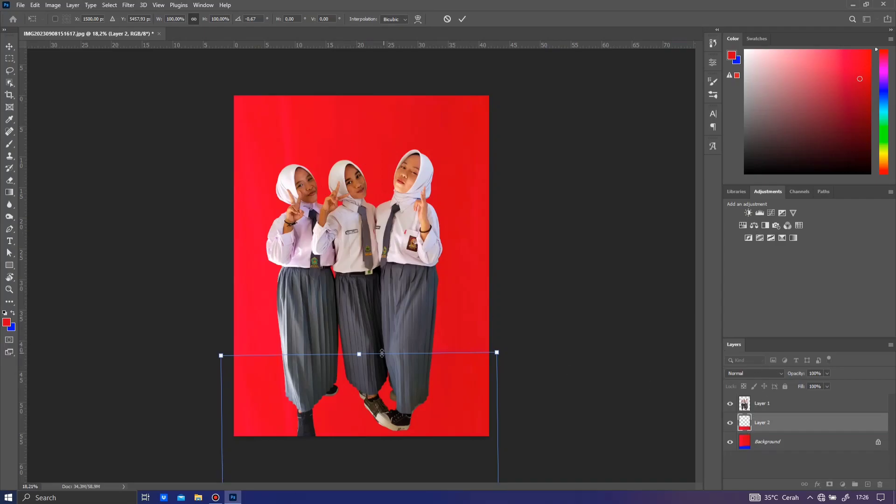
pyautogui.scroll(-1, 382, 354)
pyautogui.scroll(-3, 382, 354)
pyautogui.scroll(-1, 378, 378)
pyautogui.scroll(-1, 373, 402)
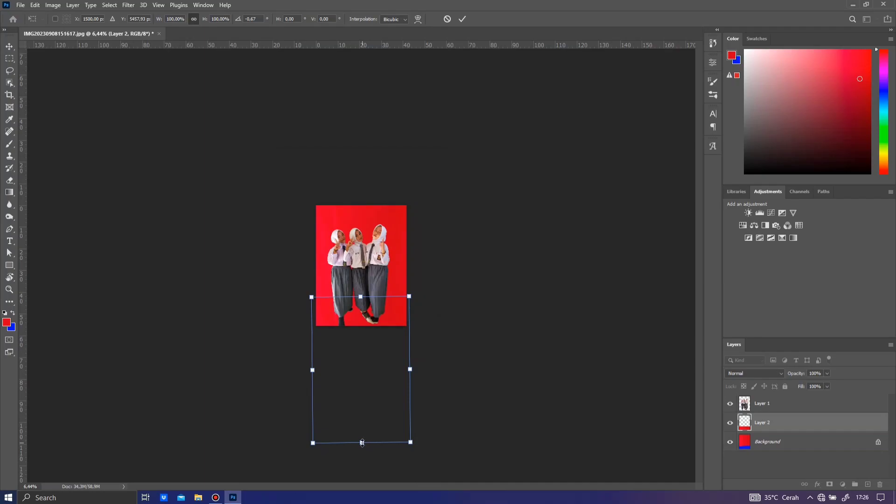
pyautogui.click(9, 47)
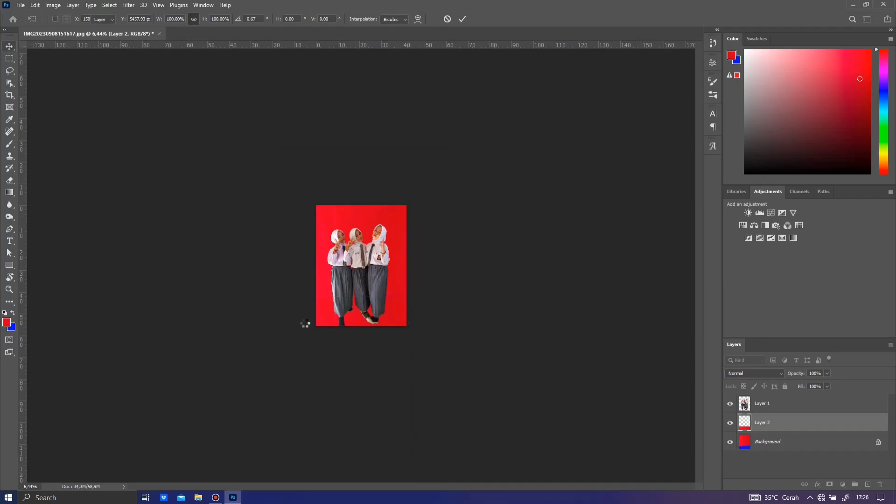
pyautogui.scroll(2, 360, 345)
pyautogui.scroll(2, 362, 345)
pyautogui.scroll(1, 364, 346)
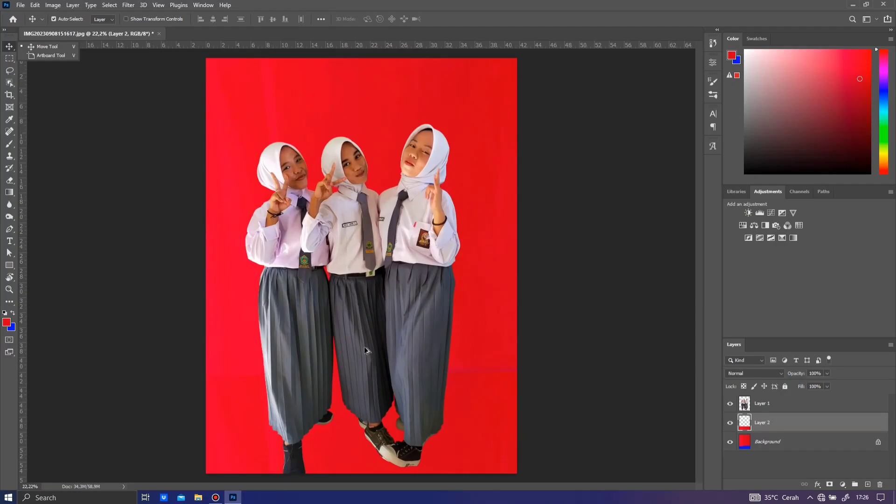
pyautogui.scroll(-1, 364, 346)
pyautogui.scroll(-1, 373, 387)
pyautogui.scroll(2, 383, 427)
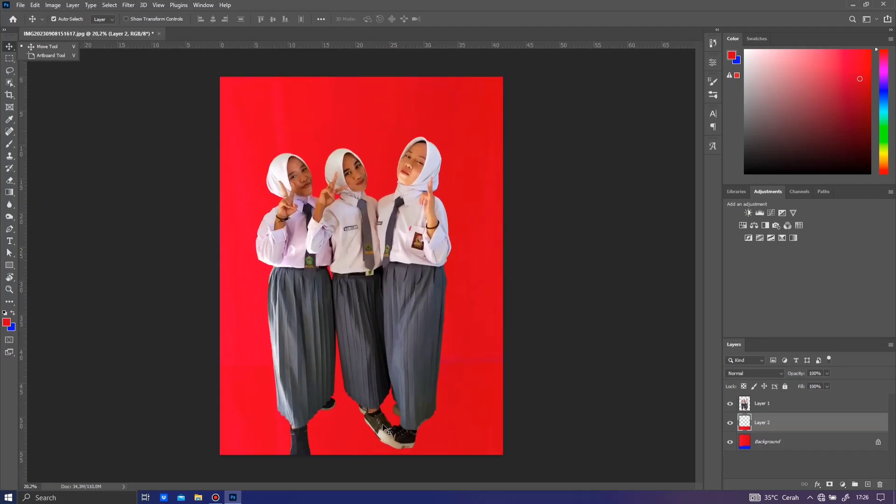
pyautogui.scroll(-1, 339, 308)
pyautogui.scroll(1, 357, 408)
pyautogui.scroll(1, 420, 397)
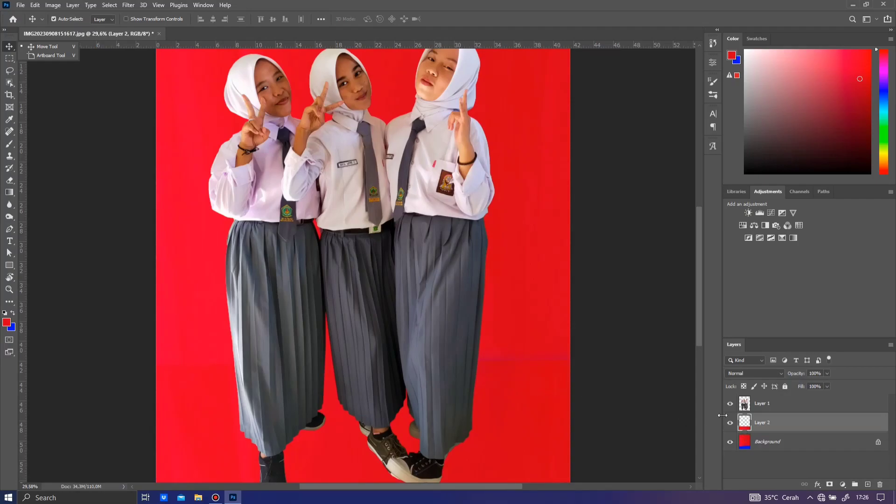
pyautogui.click(421, 439)
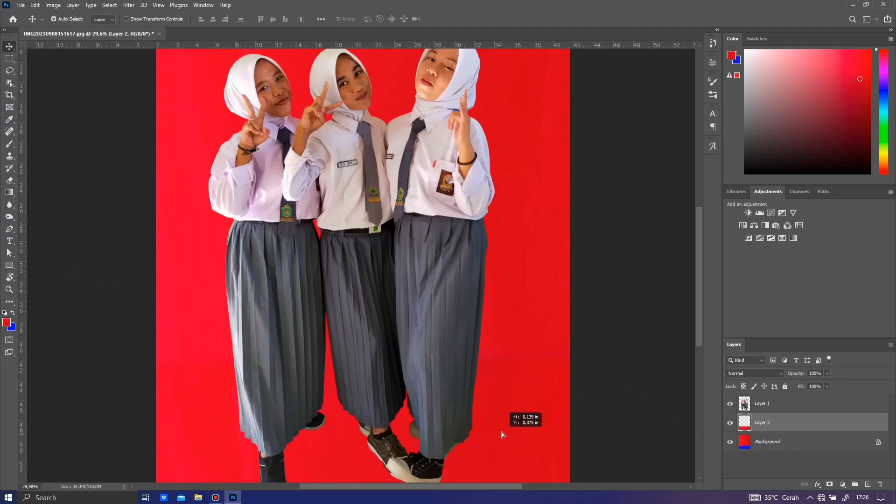
pyautogui.click(9, 180)
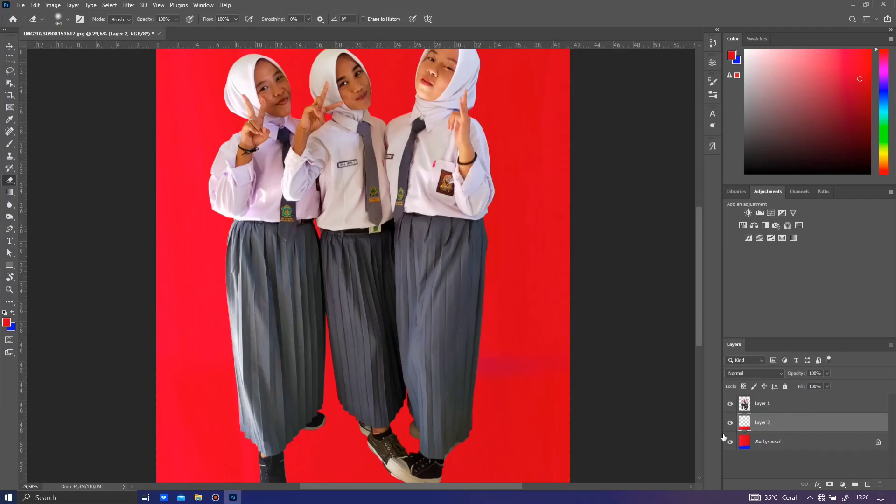
pyautogui.scroll(-1, 247, 262)
pyautogui.scroll(-1, 246, 263)
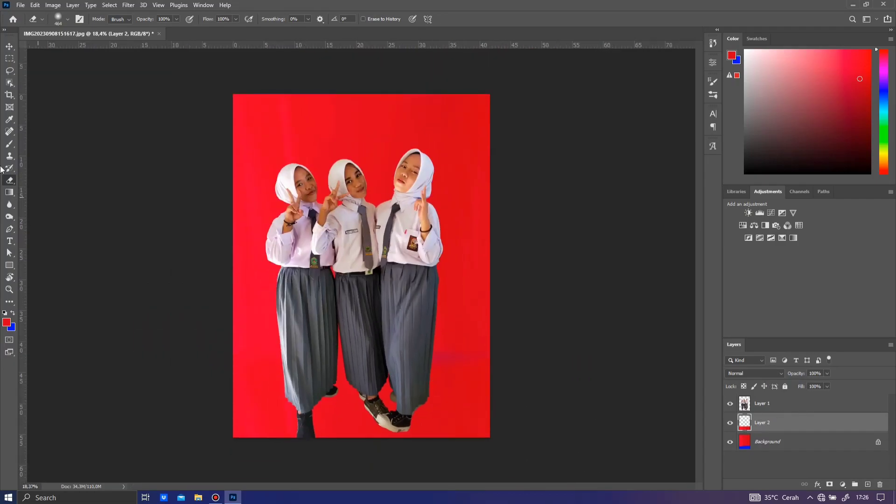
pyautogui.click(10, 47)
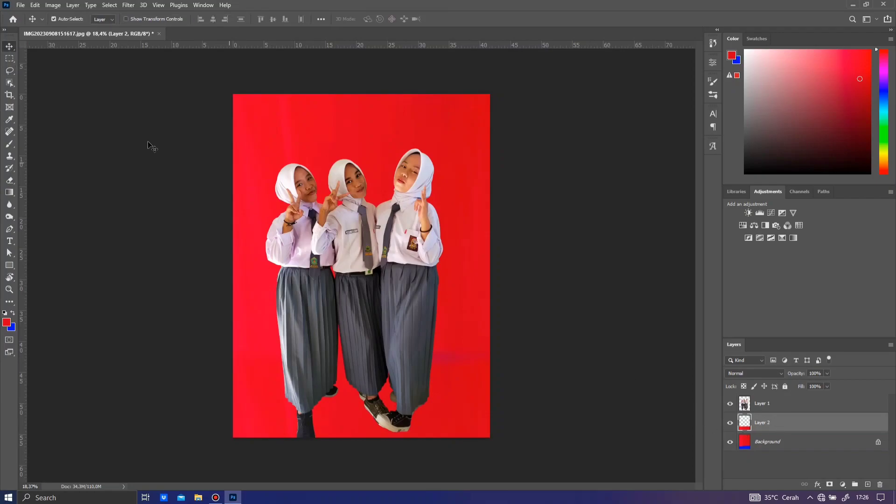
# Lower Layer 2's brightness to -23 using Brightness/Contrast.
pyautogui.click(56, 9)
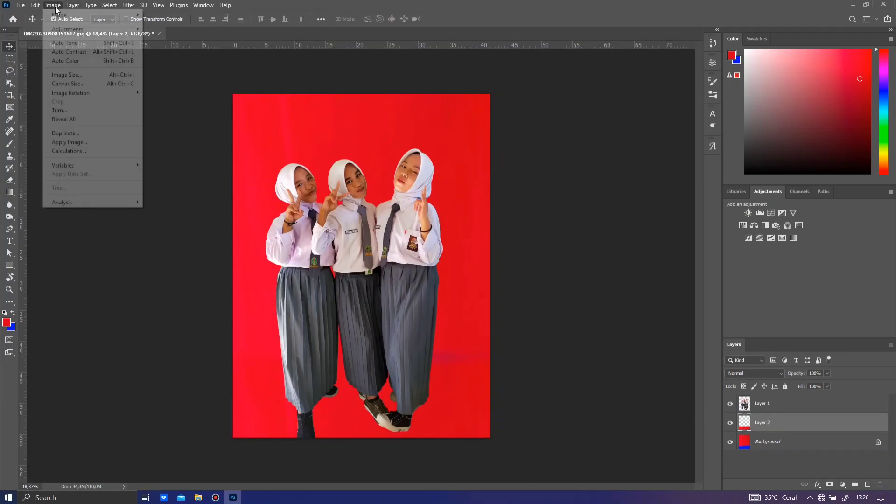
pyautogui.moveTo(67, 29)
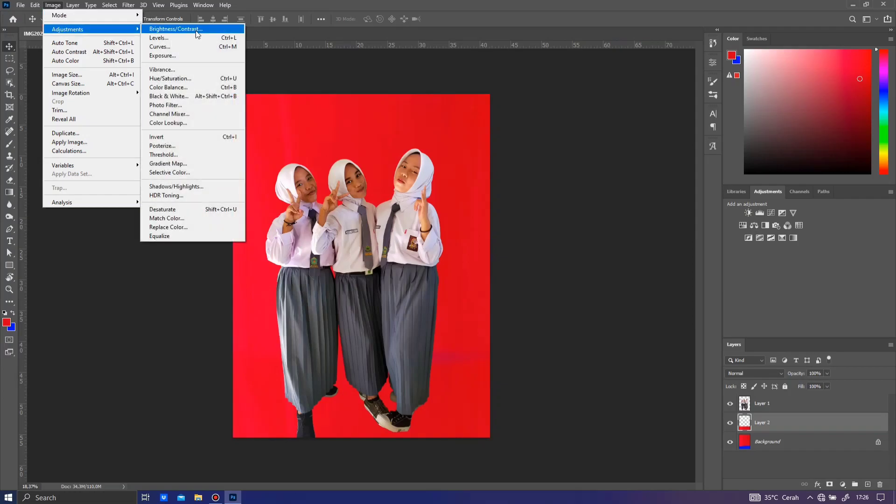
pyautogui.click(197, 29)
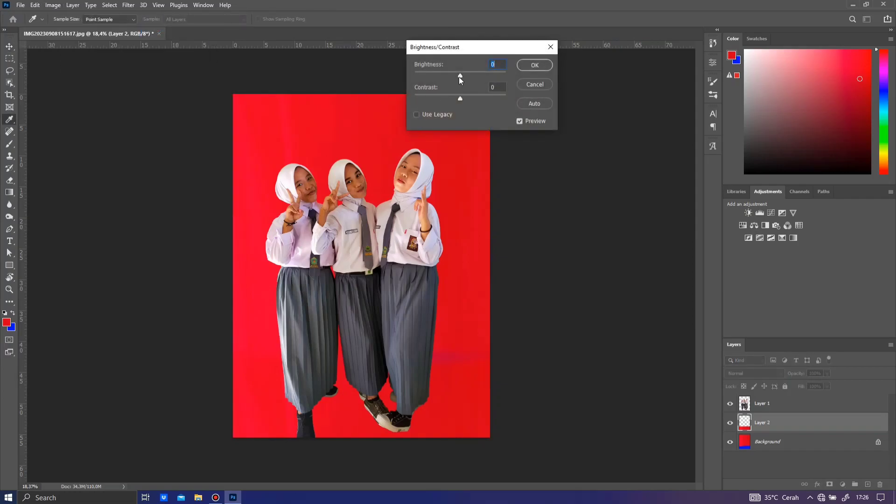
pyautogui.moveTo(460, 77); pyautogui.dragTo(450, 77)
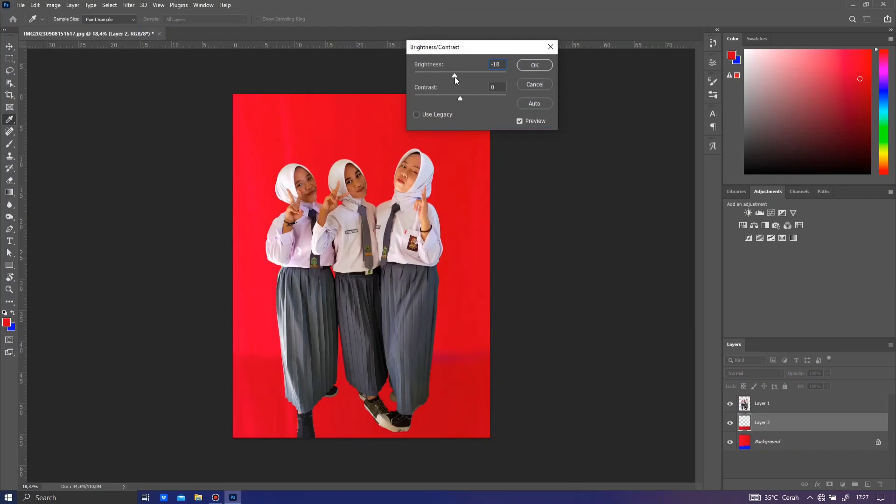
pyautogui.click(455, 76)
pyautogui.moveTo(473, 48)
pyautogui.mouseDown()
pyautogui.moveTo(521, 181)
pyautogui.moveTo(502, 209)
pyautogui.mouseUp()
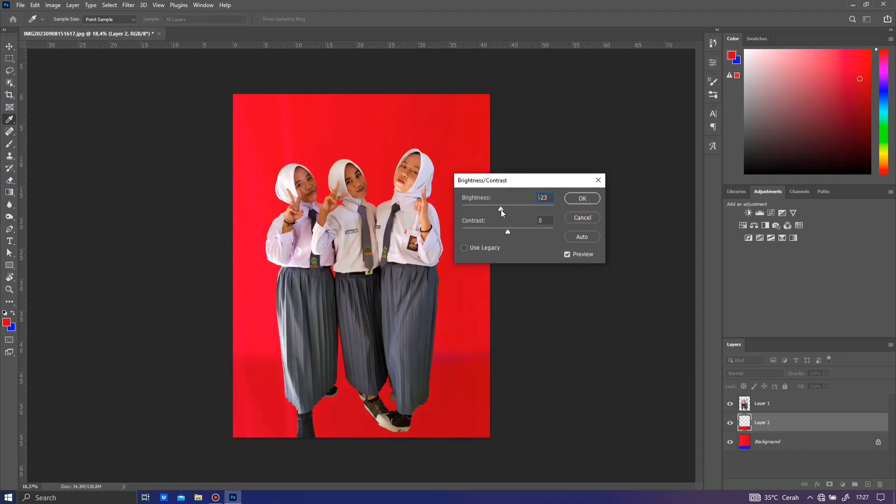
pyautogui.click(501, 210)
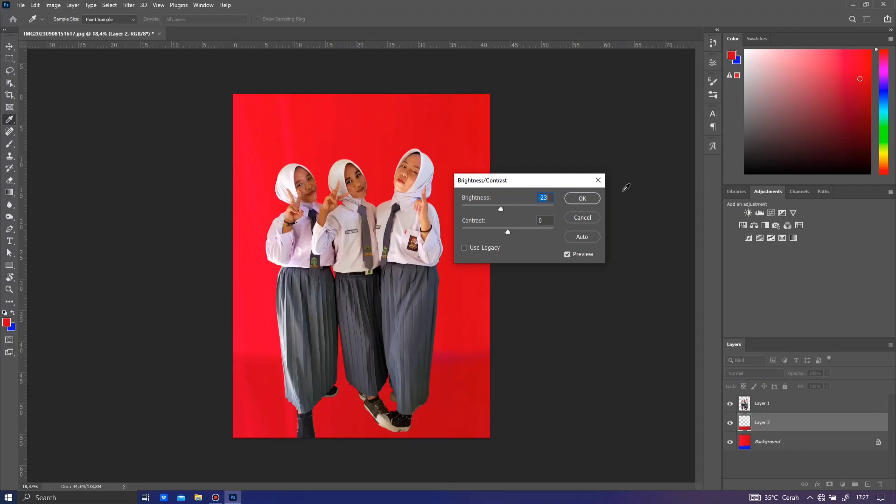
pyautogui.click(582, 198)
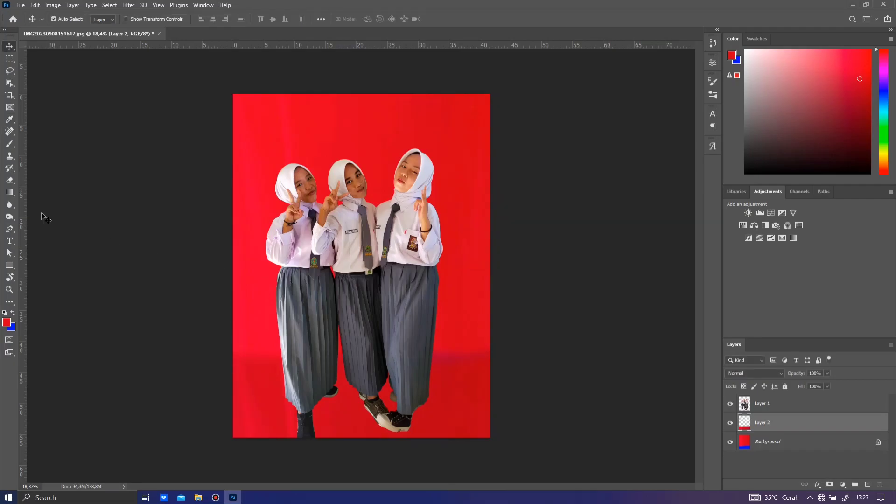
pyautogui.click(10, 180)
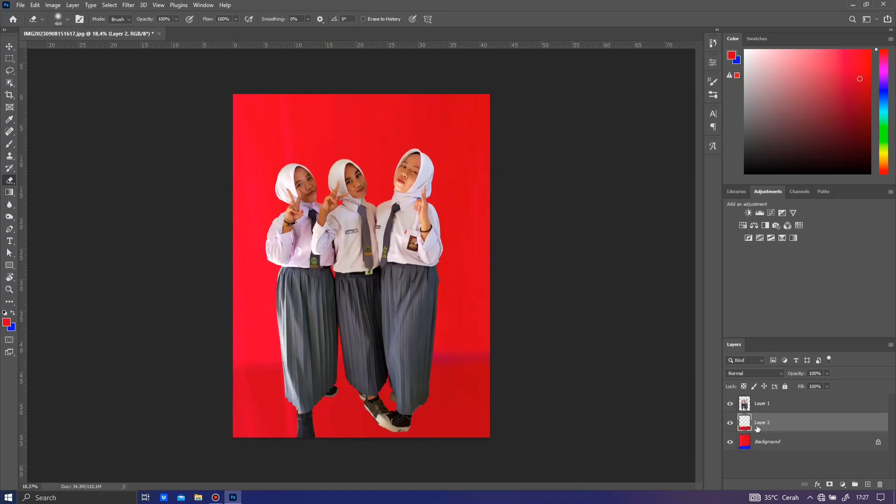
# Burn the red floor darker around the girls' shoes and along the right girl's skirt hem.
pyautogui.click(10, 217)
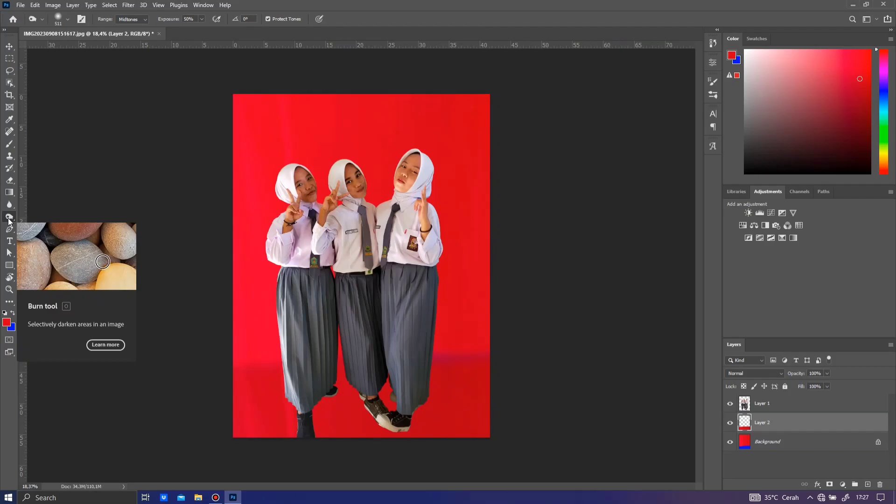
pyautogui.rightClick(9, 219)
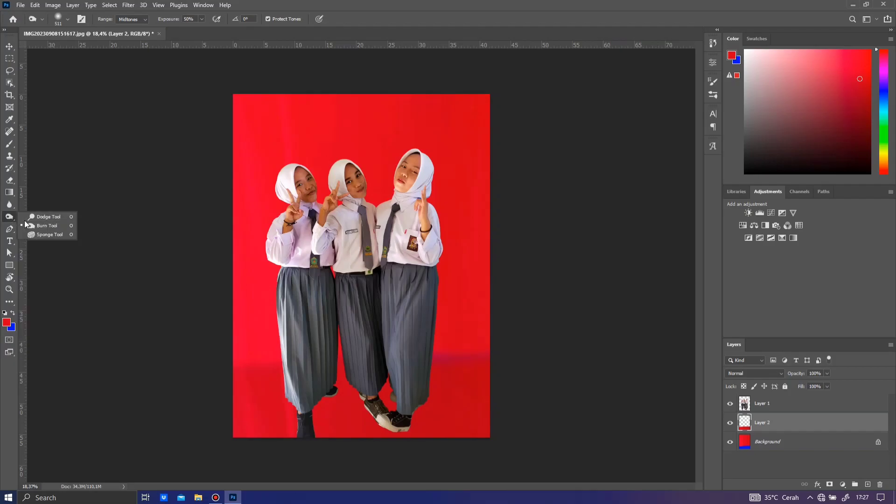
pyautogui.click(47, 226)
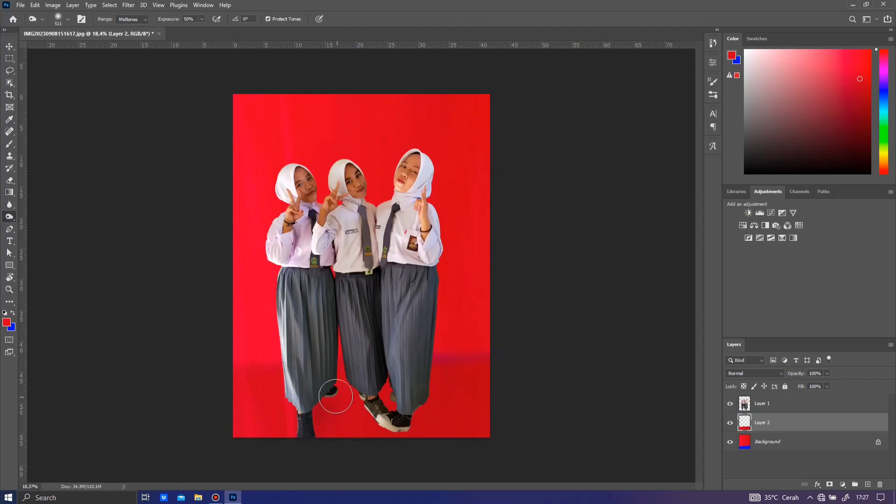
pyautogui.moveTo(364, 415)
pyautogui.mouseDown()
pyautogui.moveTo(384, 407)
pyautogui.moveTo(420, 417)
pyautogui.moveTo(433, 366)
pyautogui.moveTo(411, 414)
pyautogui.moveTo(337, 412)
pyautogui.moveTo(397, 418)
pyautogui.moveTo(366, 420)
pyautogui.moveTo(411, 409)
pyautogui.mouseUp()
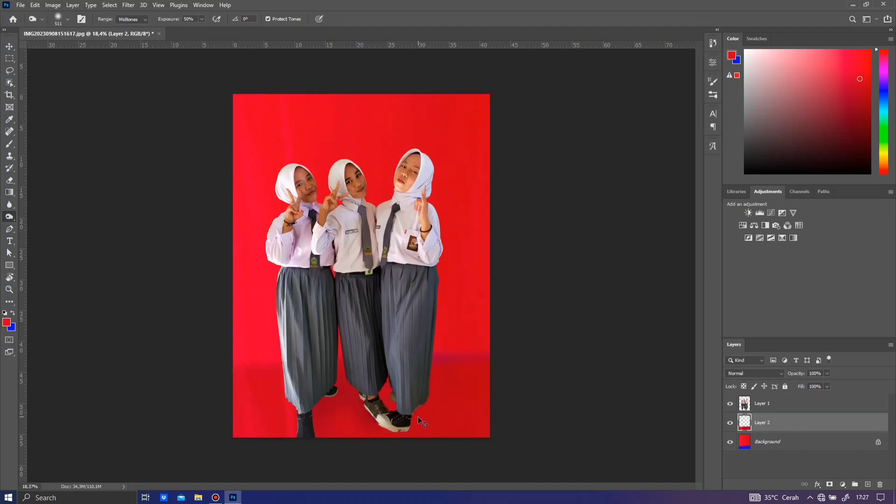
pyautogui.moveTo(366, 409)
pyautogui.mouseDown()
pyautogui.moveTo(405, 423)
pyautogui.moveTo(425, 409)
pyautogui.moveTo(438, 374)
pyautogui.moveTo(380, 410)
pyautogui.moveTo(326, 426)
pyautogui.moveTo(383, 412)
pyautogui.moveTo(327, 397)
pyautogui.moveTo(408, 430)
pyautogui.moveTo(304, 421)
pyautogui.moveTo(299, 396)
pyautogui.moveTo(350, 371)
pyautogui.moveTo(344, 376)
pyautogui.moveTo(424, 420)
pyautogui.moveTo(433, 375)
pyautogui.moveTo(380, 410)
pyautogui.moveTo(391, 402)
pyautogui.mouseUp()
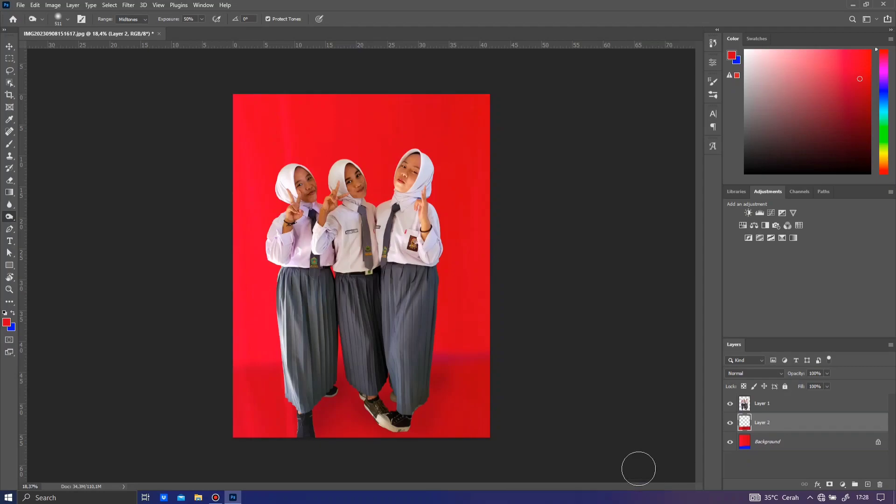
pyautogui.moveTo(465, 409); pyautogui.dragTo(374, 439)
# Make the girls' cut-out Layer 1 the working layer with the Move tool active.
pyautogui.click(9, 46)
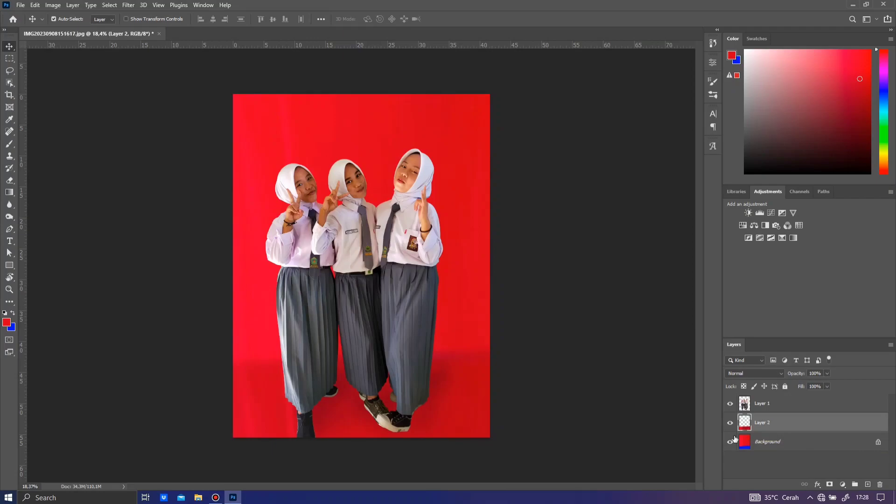
pyautogui.click(7, 217)
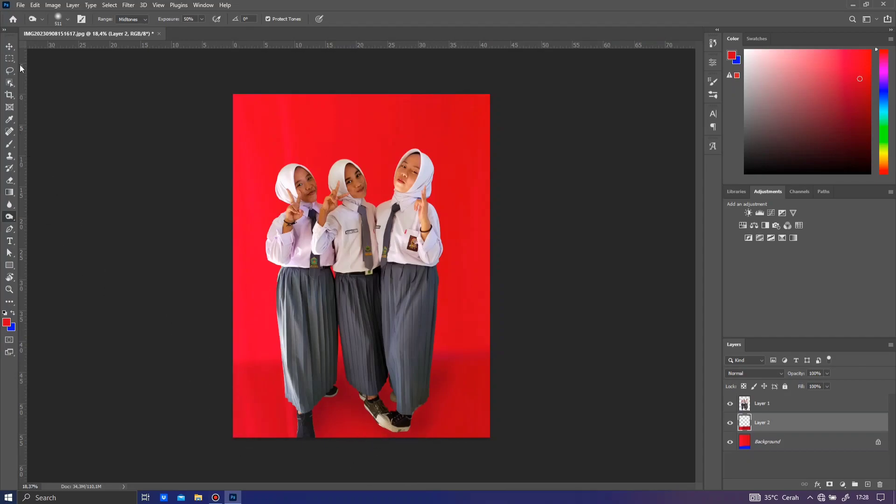
pyautogui.click(10, 46)
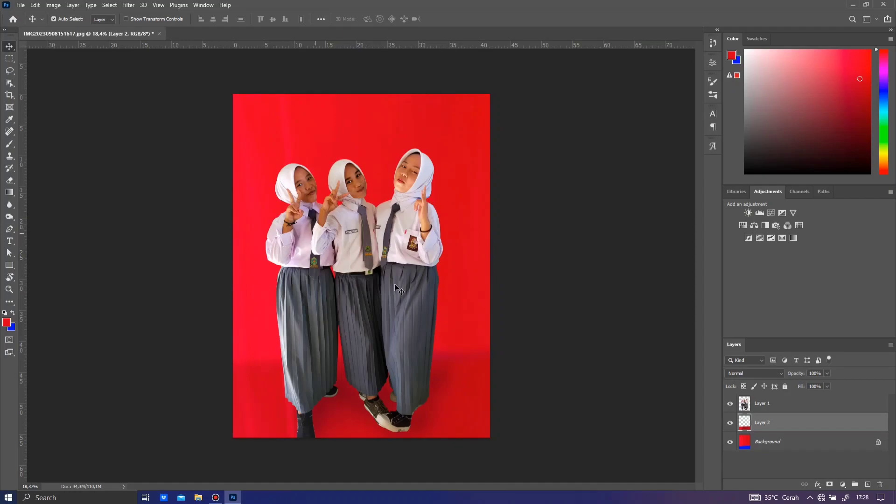
pyautogui.click(747, 408)
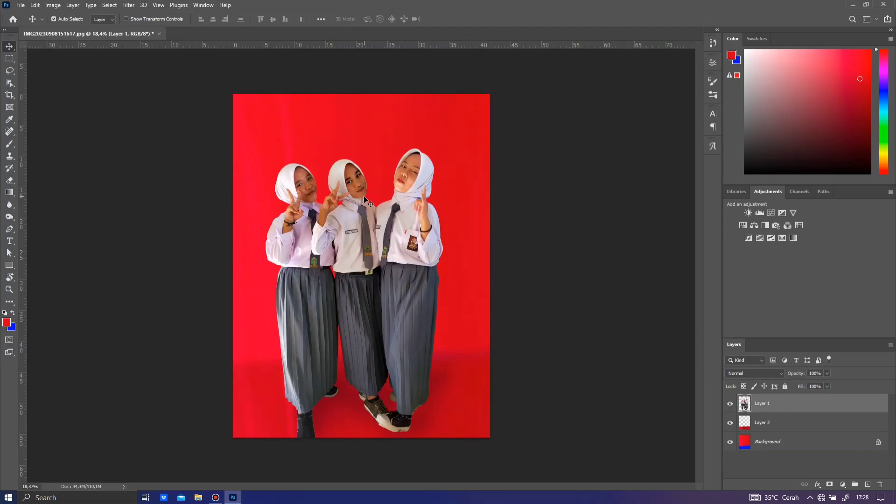
pyautogui.scroll(1, 335, 197)
pyautogui.scroll(1, 335, 198)
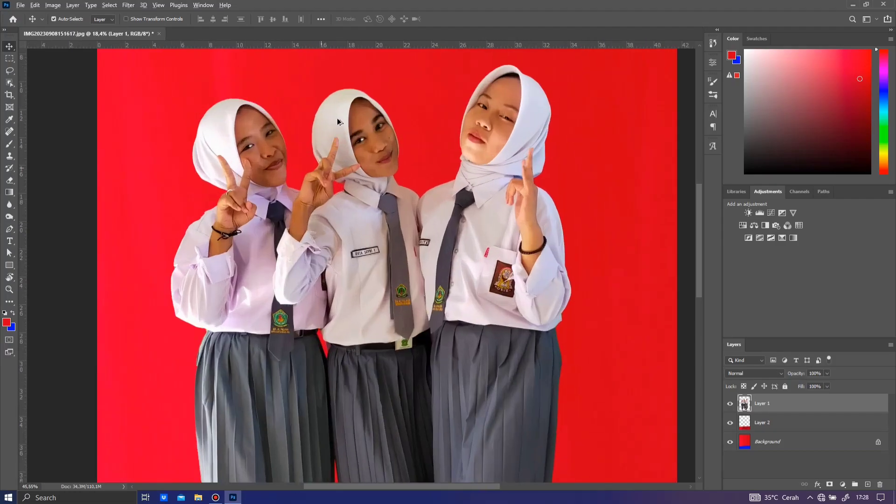
pyautogui.scroll(2, 286, 205)
pyautogui.scroll(-1, 287, 203)
pyautogui.scroll(-1, 316, 246)
pyautogui.scroll(-1, 334, 216)
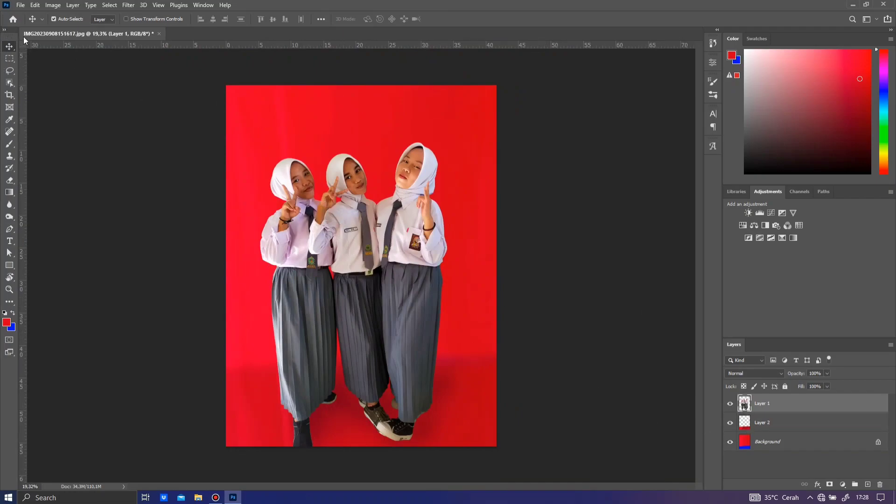
pyautogui.click(51, 5)
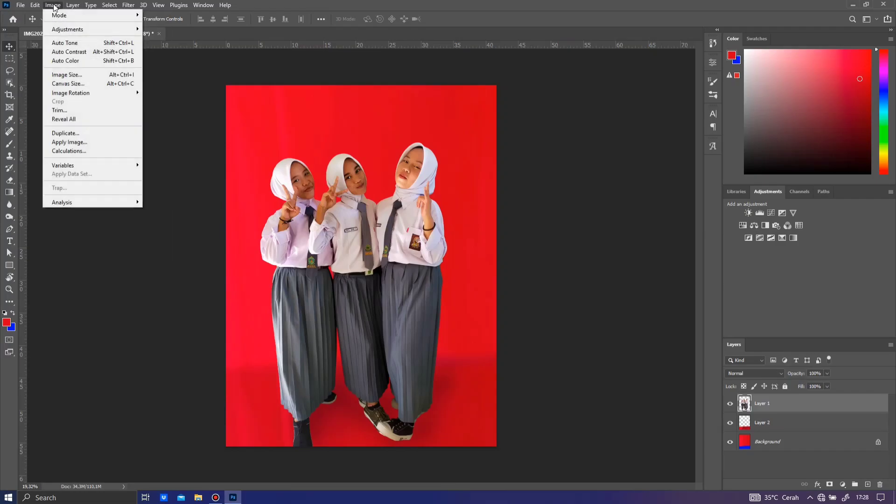
pyautogui.moveTo(68, 29)
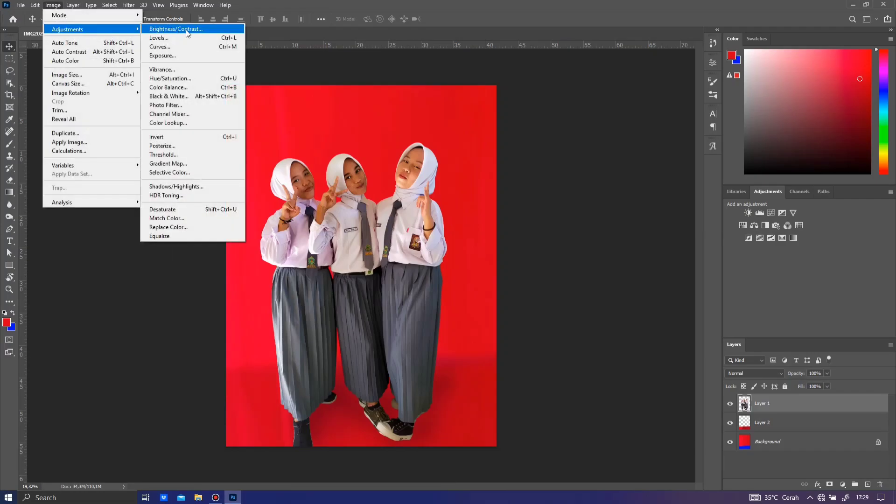
# Brighten the girls' Layer 1 with Brightness 55 and Contrast -5.
pyautogui.click(186, 29)
pyautogui.moveTo(508, 210); pyautogui.dragTo(522, 213)
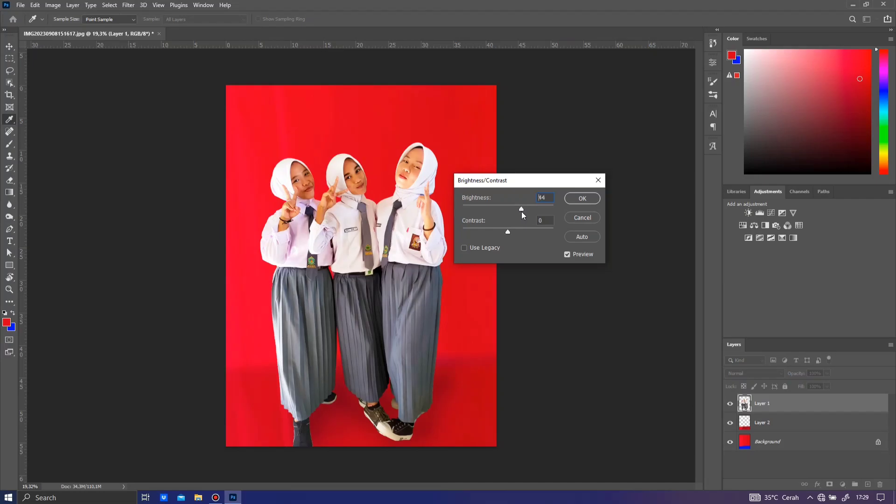
pyautogui.moveTo(525, 212); pyautogui.dragTo(517, 209)
pyautogui.moveTo(503, 232); pyautogui.dragTo(520, 231)
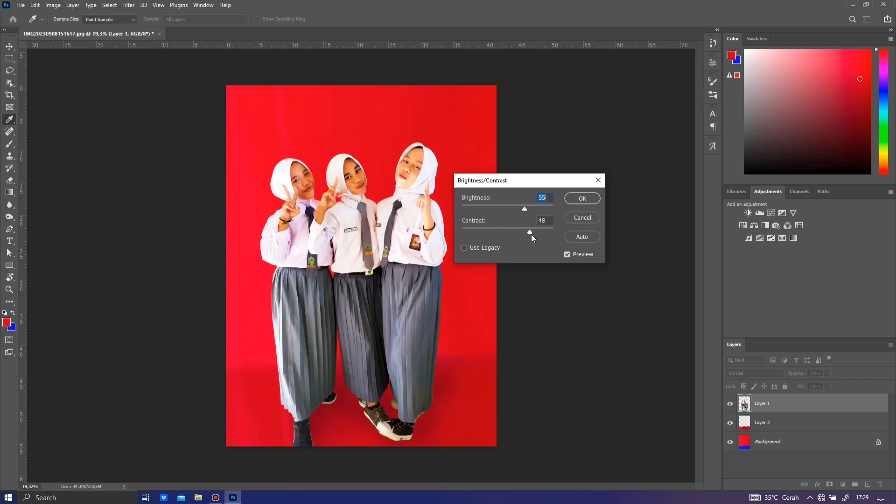
pyautogui.moveTo(522, 239); pyautogui.dragTo(509, 236)
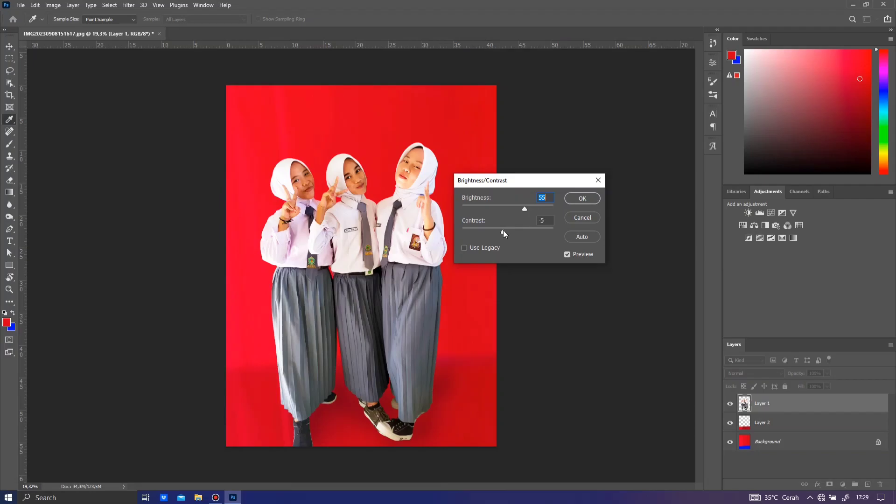
pyautogui.click(582, 199)
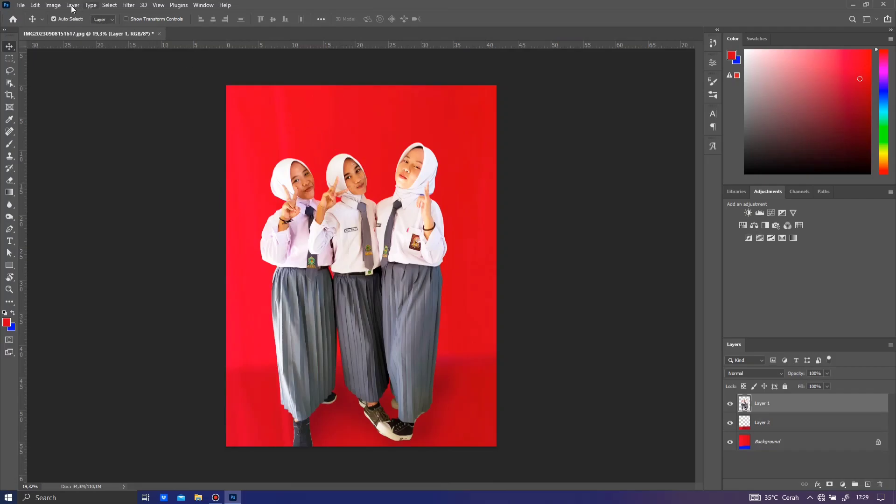
# Mute the girls' layer with Vibrance -12 and Saturation -6.
pyautogui.click(53, 5)
pyautogui.moveTo(67, 29)
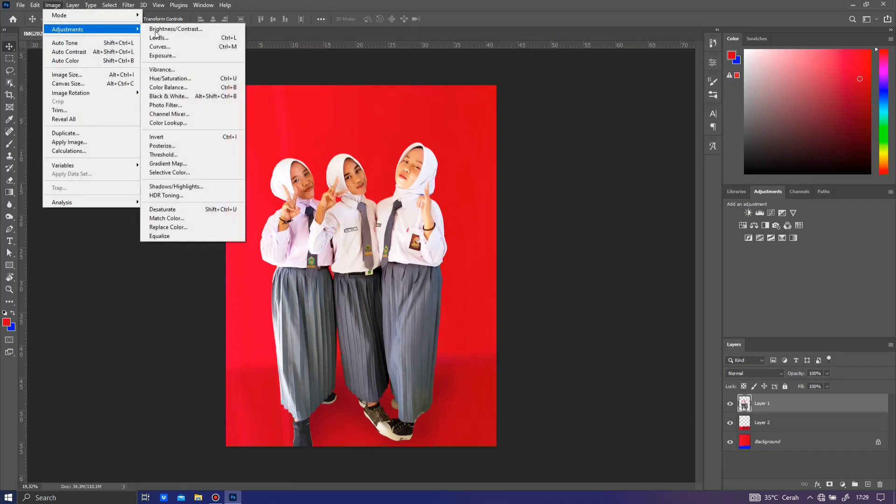
pyautogui.click(186, 70)
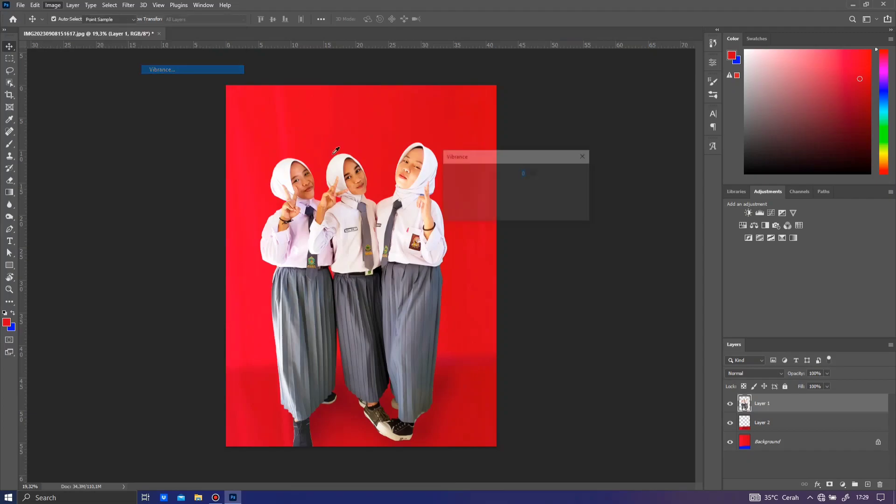
pyautogui.moveTo(496, 193); pyautogui.dragTo(490, 213)
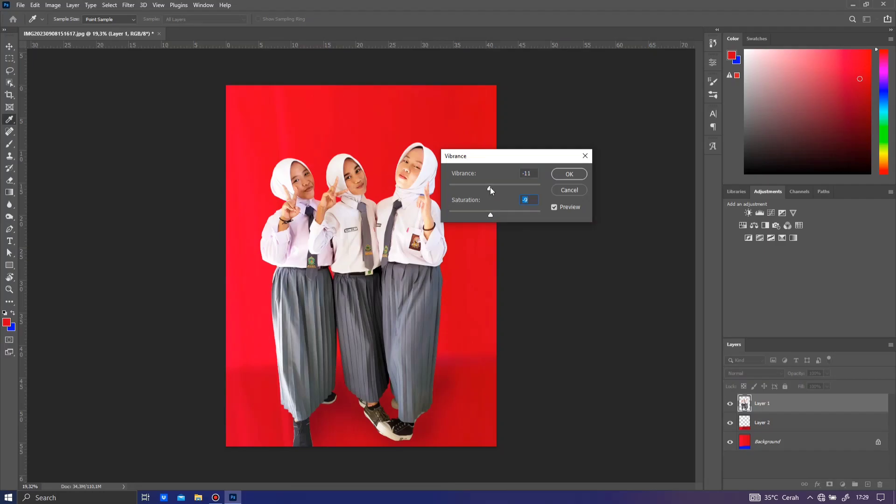
pyautogui.click(490, 187)
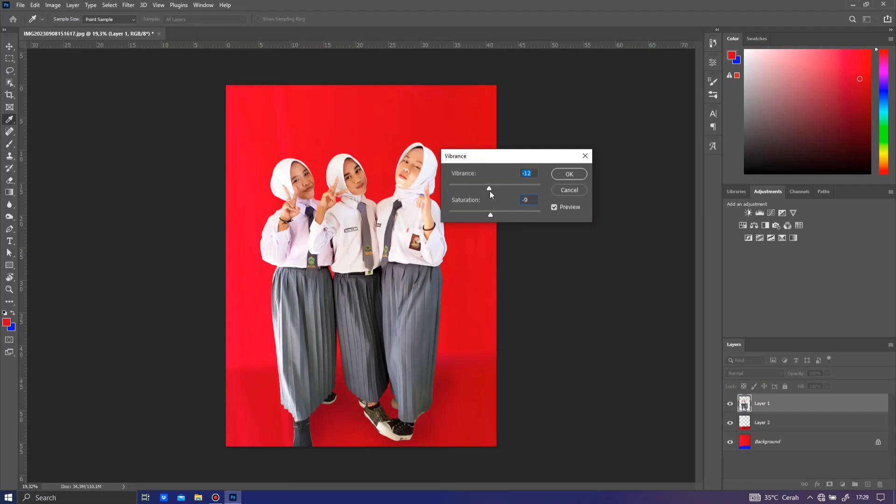
pyautogui.click(492, 215)
pyautogui.click(570, 175)
pyautogui.press('v')
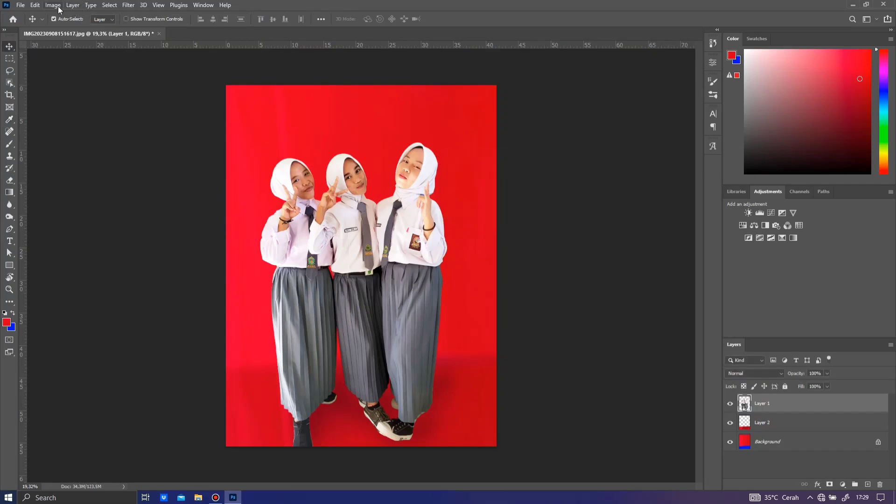
pyautogui.click(57, 6)
pyautogui.moveTo(67, 29)
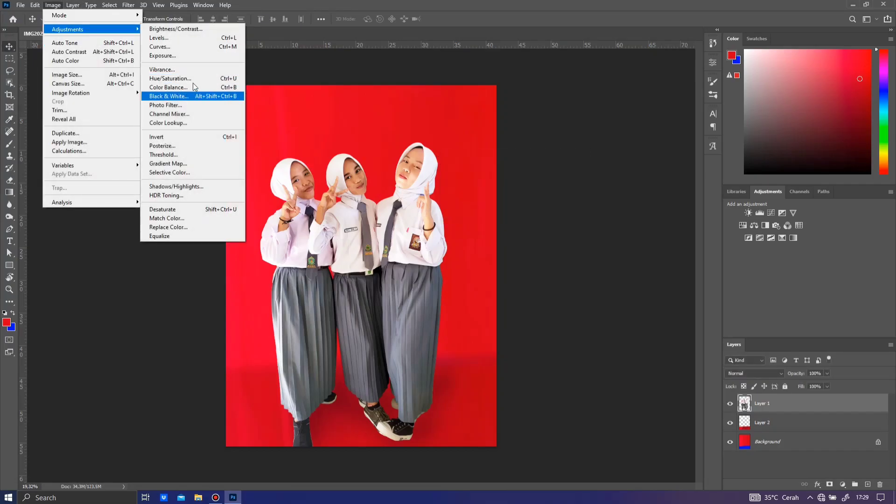
# Apply Hue/Saturation to the girls' layer: Saturation +4, Lightness +7.
pyautogui.click(195, 78)
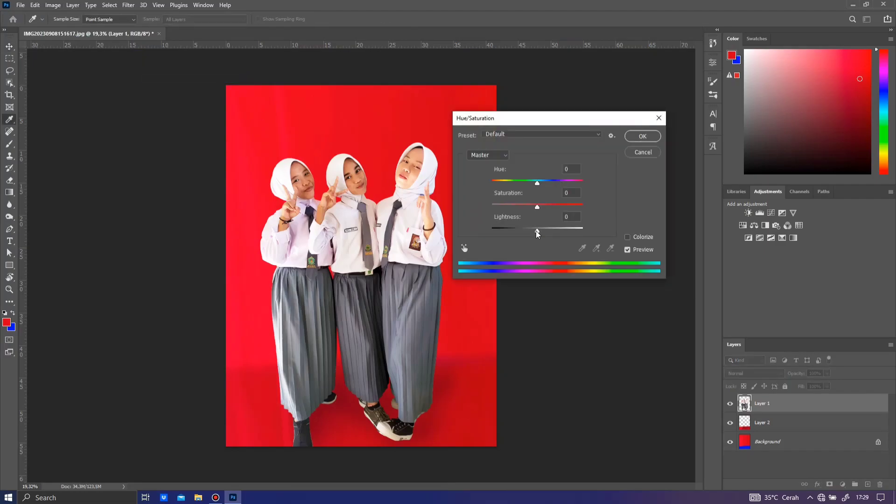
pyautogui.moveTo(538, 231); pyautogui.dragTo(542, 234)
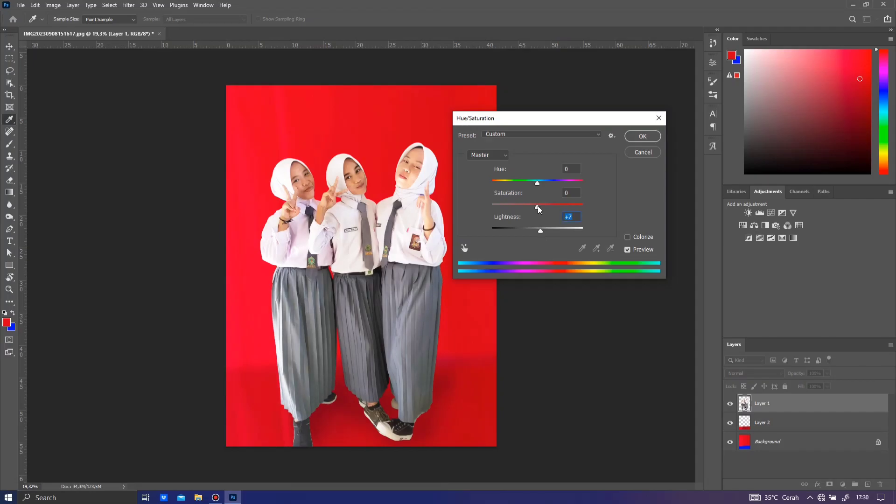
pyautogui.moveTo(538, 208); pyautogui.dragTo(518, 210)
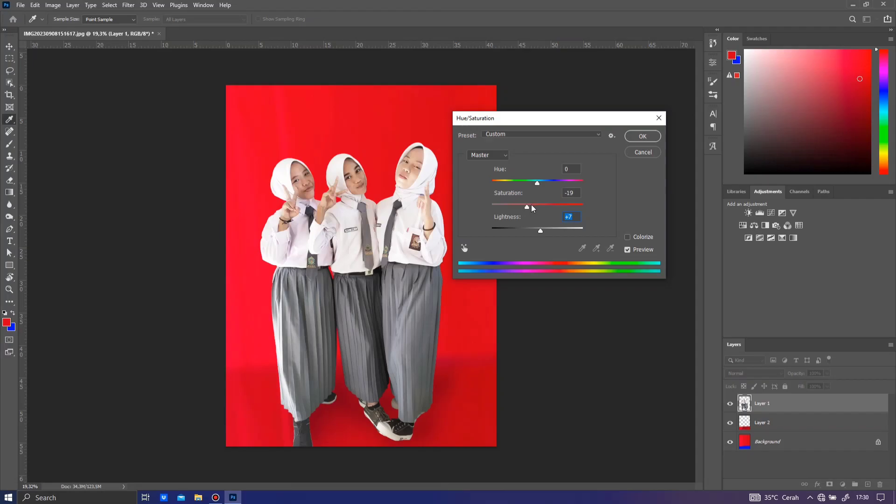
pyautogui.moveTo(517, 209); pyautogui.dragTo(541, 208)
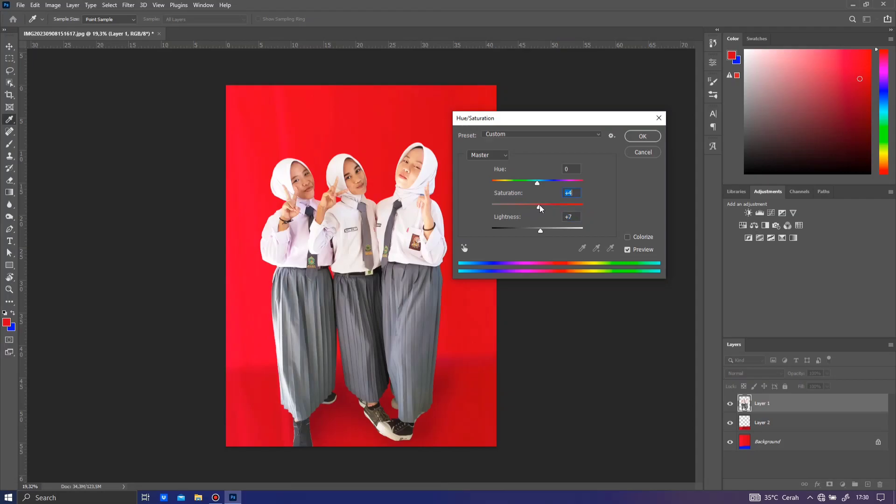
pyautogui.click(642, 137)
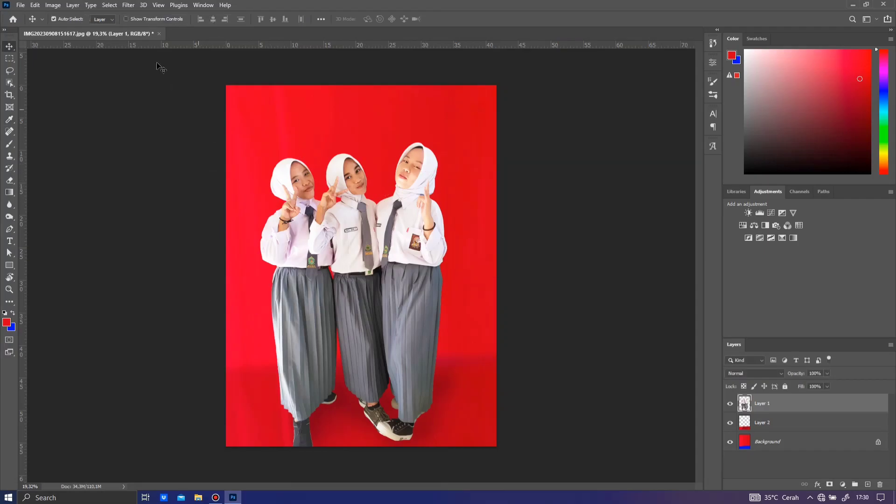
pyautogui.click(52, 6)
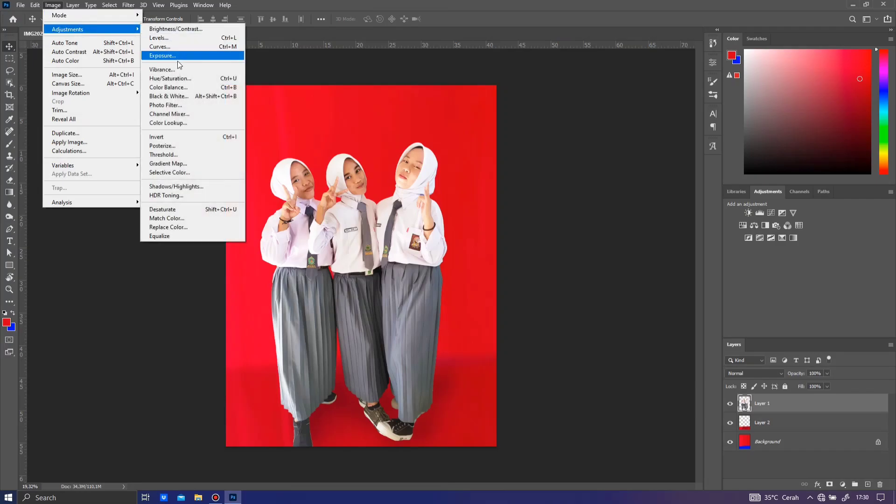
pyautogui.moveTo(67, 29)
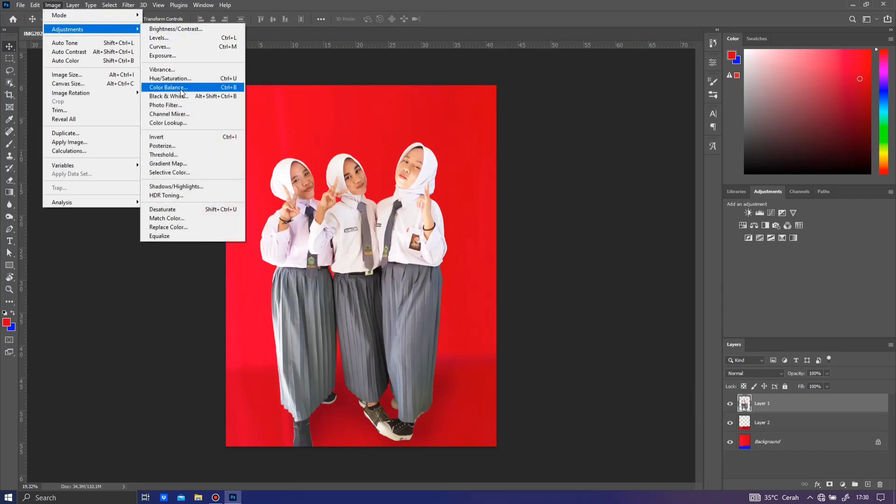
# Colour-balance the girls' midtones to -10, -5, +8.
pyautogui.click(181, 89)
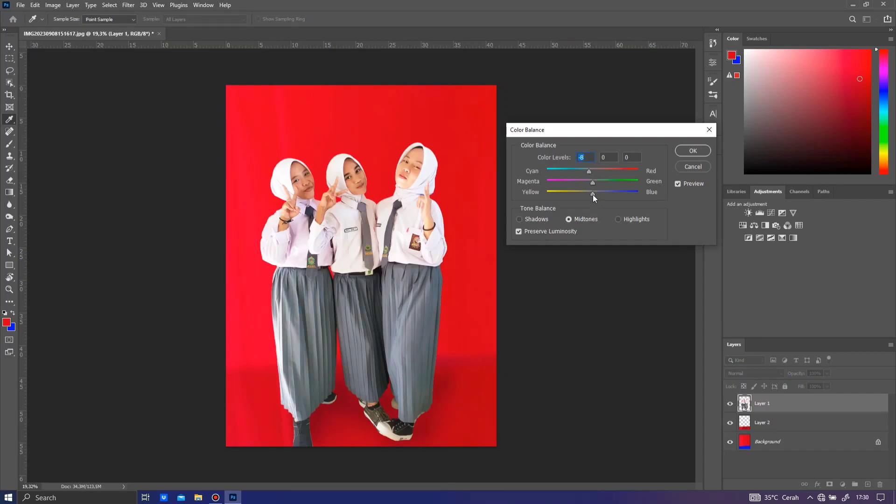
pyautogui.moveTo(593, 194); pyautogui.dragTo(597, 193)
pyautogui.click(598, 193)
pyautogui.click(587, 171)
pyautogui.click(599, 194)
pyautogui.click(584, 172)
pyautogui.moveTo(597, 194); pyautogui.dragTo(596, 193)
pyautogui.click(589, 171)
pyautogui.click(694, 151)
pyautogui.press('v')
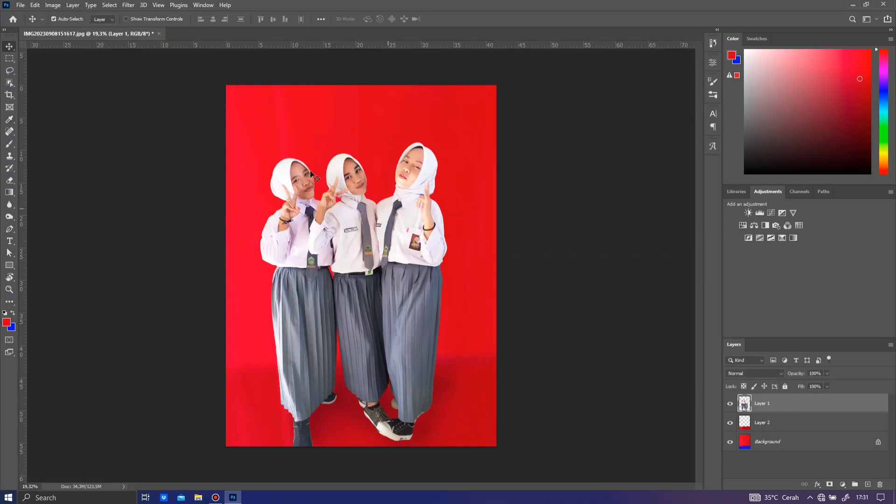
# Apply Exposure -0.03 with gamma about 1.02 to the girls' layer.
pyautogui.click(53, 5)
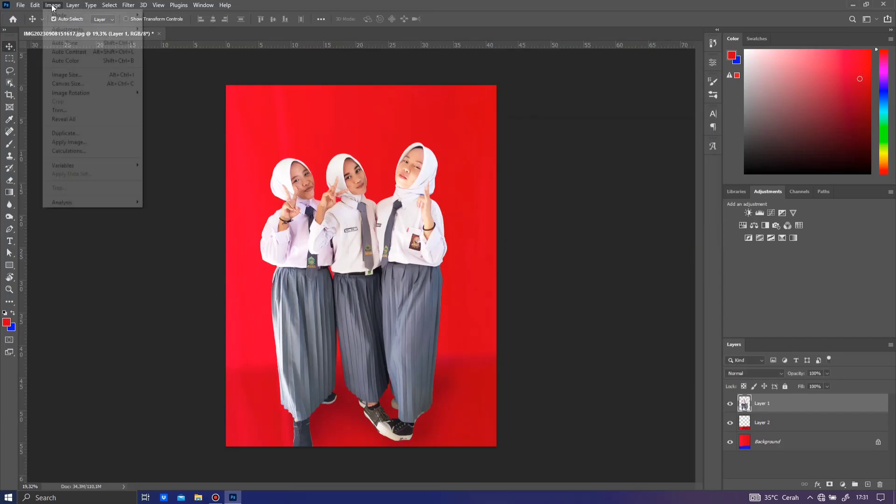
pyautogui.moveTo(67, 29)
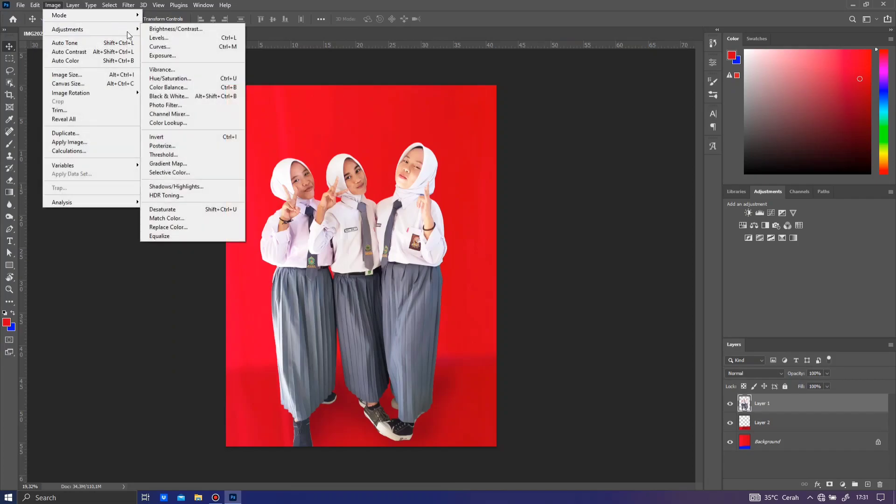
pyautogui.click(177, 56)
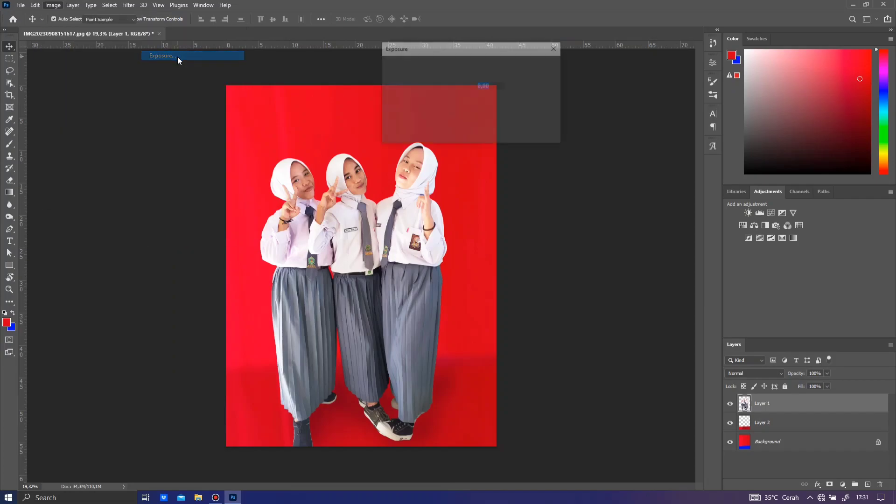
pyautogui.click(447, 95)
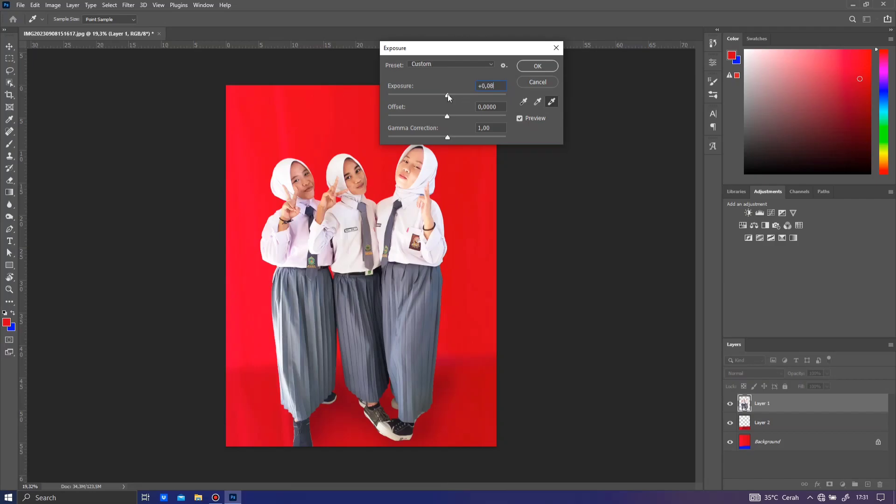
pyautogui.moveTo(448, 93); pyautogui.dragTo(446, 95)
pyautogui.click(447, 94)
pyautogui.click(445, 137)
pyautogui.click(537, 66)
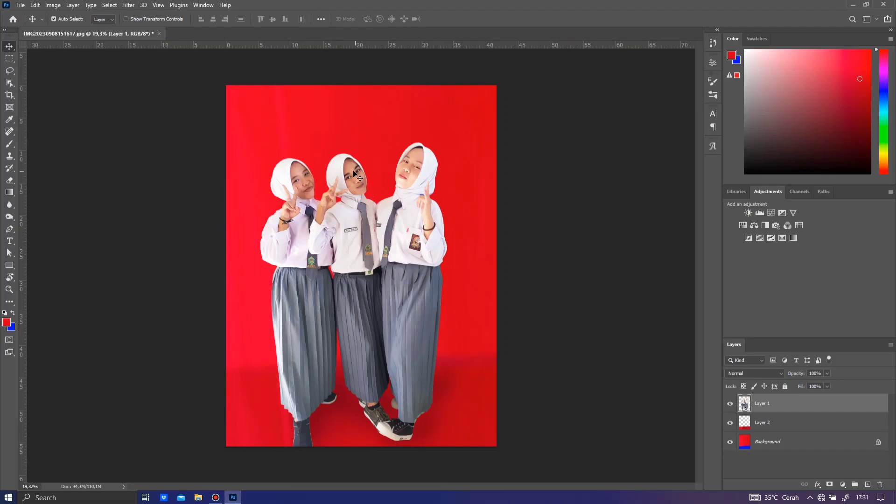
# Select the Dodge Tool from the toning tools flyout.
pyautogui.scroll(2, 355, 175)
pyautogui.scroll(1, 354, 151)
pyautogui.scroll(2, 354, 154)
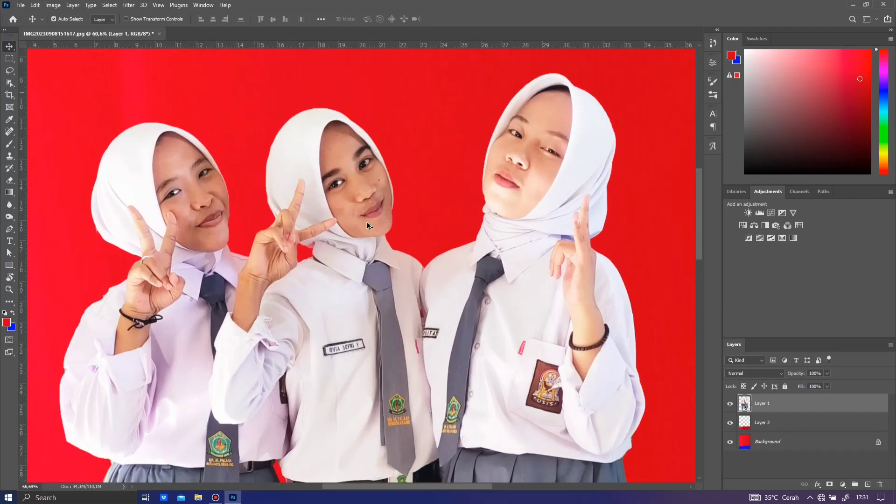
pyautogui.scroll(-1, 373, 234)
pyautogui.scroll(2, 317, 183)
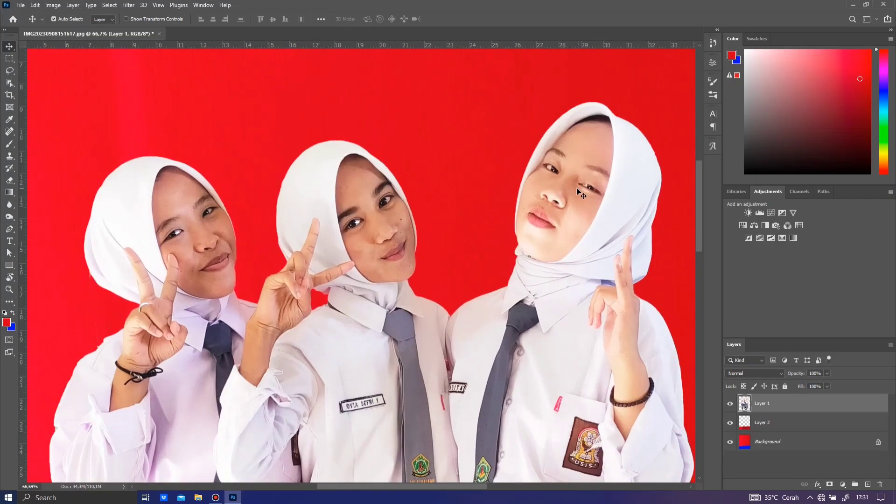
pyautogui.moveTo(9, 216); pyautogui.dragTo(48, 224)
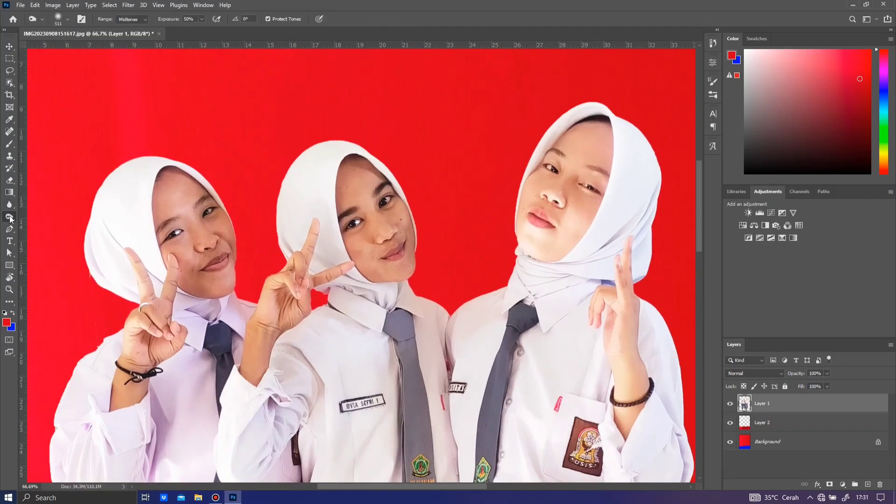
pyautogui.click(55, 217)
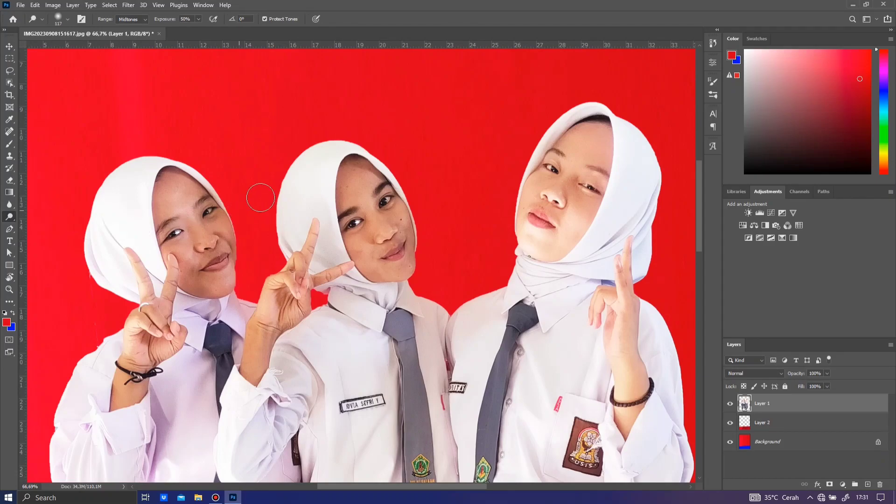
# Lighten the left girl's forehead and enlarge the dodge brush to 193 px.
pyautogui.scroll(-1, 572, 147)
pyautogui.scroll(5, 229, 236)
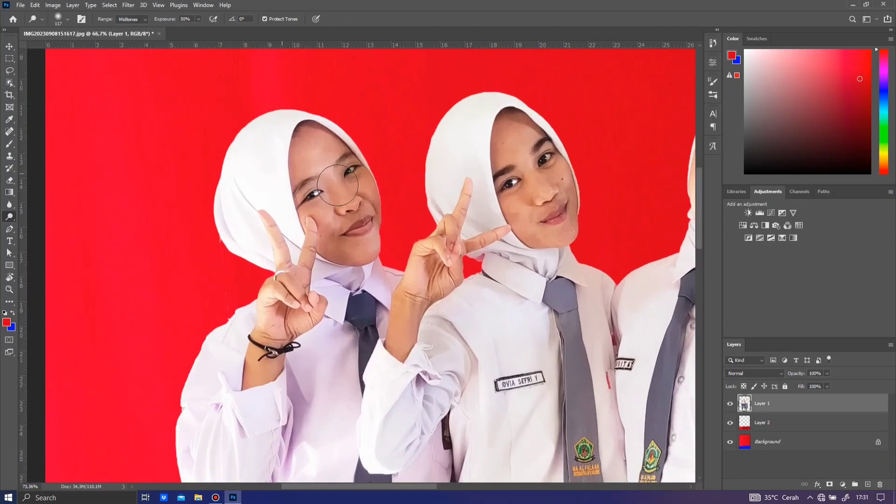
pyautogui.moveTo(315, 122)
pyautogui.mouseDown()
pyautogui.moveTo(331, 124)
pyautogui.moveTo(300, 140)
pyautogui.moveTo(329, 151)
pyautogui.mouseUp()
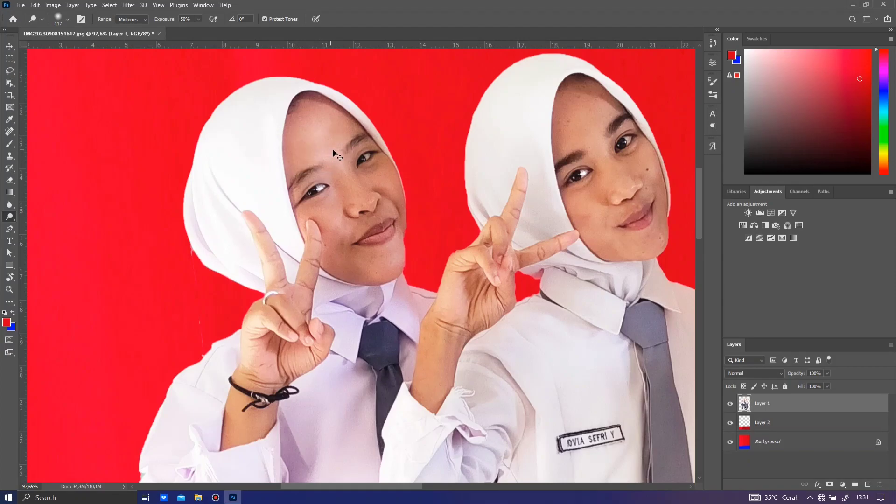
pyautogui.rightClick(334, 133)
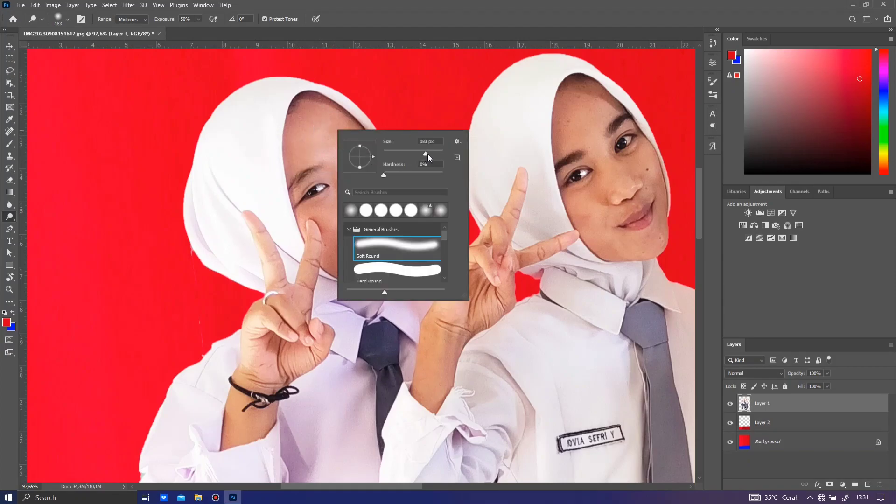
pyautogui.moveTo(428, 154); pyautogui.dragTo(427, 152)
pyautogui.click(316, 141)
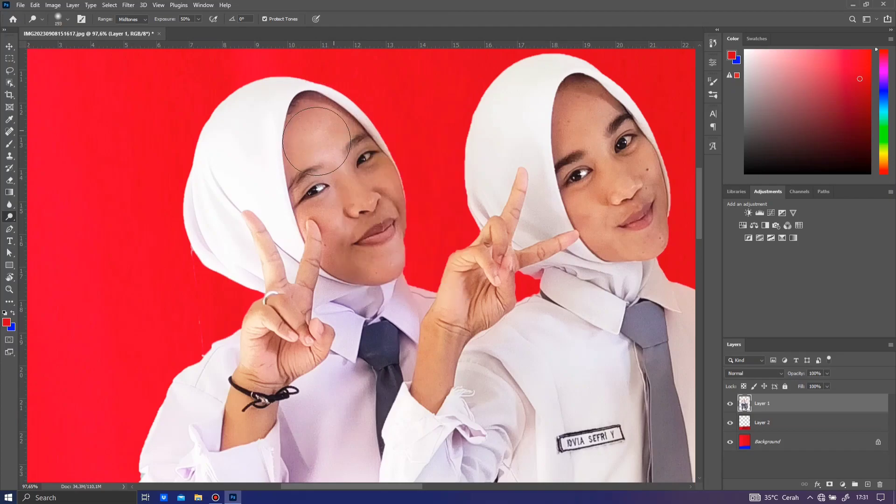
# Dodge the left girl's face from forehead to cheek, nose and eyes.
pyautogui.moveTo(317, 141)
pyautogui.mouseDown()
pyautogui.moveTo(374, 179)
pyautogui.moveTo(344, 255)
pyautogui.moveTo(597, 219)
pyautogui.moveTo(616, 125)
pyautogui.moveTo(616, 245)
pyautogui.moveTo(573, 199)
pyautogui.moveTo(607, 252)
pyautogui.mouseUp()
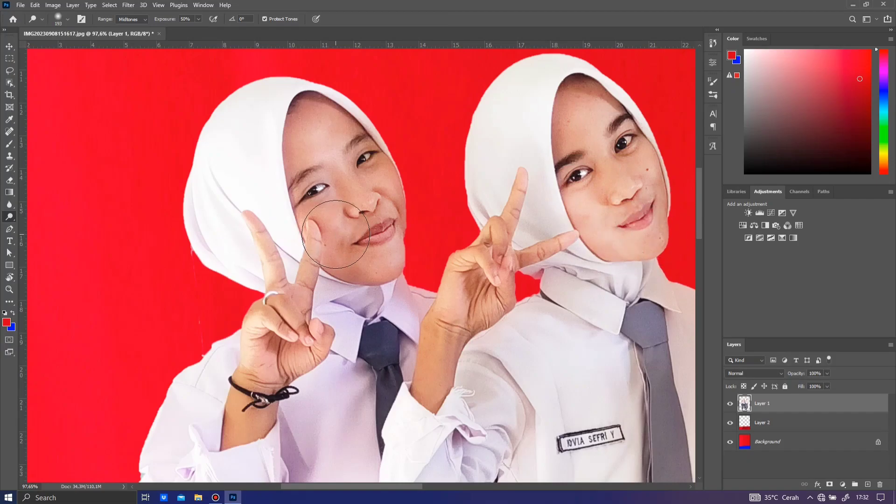
pyautogui.moveTo(336, 234)
pyautogui.mouseDown()
pyautogui.moveTo(373, 160)
pyautogui.moveTo(284, 304)
pyautogui.moveTo(242, 421)
pyautogui.moveTo(501, 245)
pyautogui.moveTo(366, 265)
pyautogui.moveTo(289, 237)
pyautogui.mouseUp()
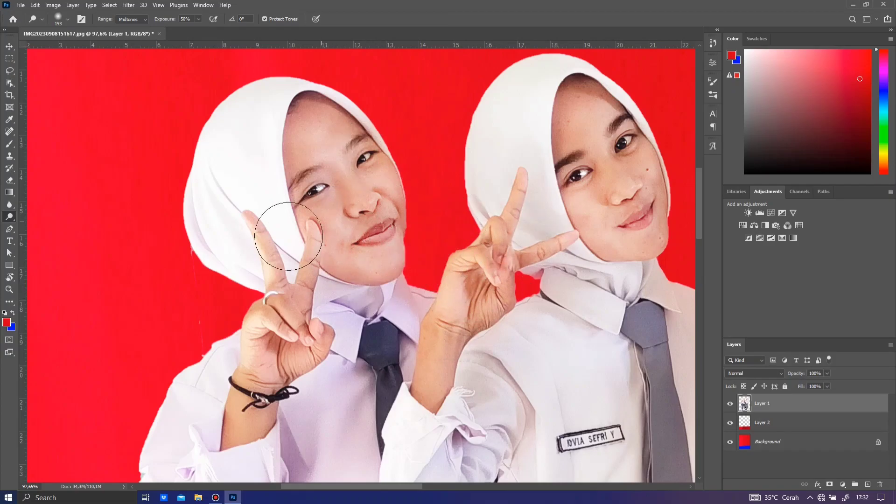
pyautogui.scroll(-5, 288, 236)
pyautogui.scroll(2, 305, 196)
pyautogui.scroll(2, 304, 196)
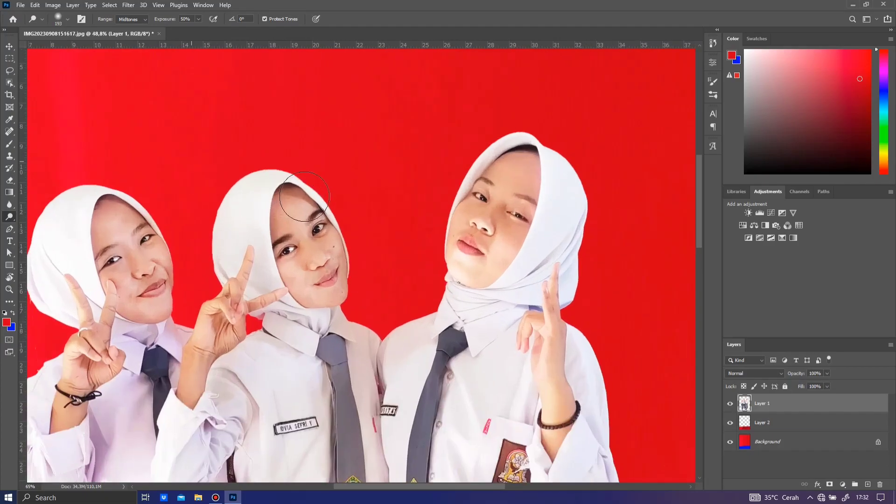
pyautogui.scroll(1, 305, 196)
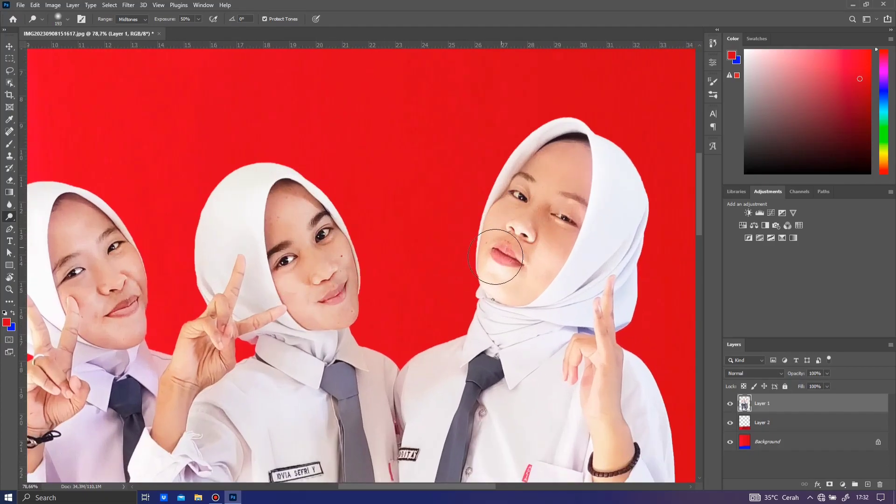
# Brighten the right girl's chin and cheek with dodge strokes.
pyautogui.moveTo(496, 257)
pyautogui.mouseDown()
pyautogui.moveTo(505, 280)
pyautogui.moveTo(553, 252)
pyautogui.moveTo(547, 257)
pyautogui.moveTo(556, 217)
pyautogui.moveTo(524, 216)
pyautogui.moveTo(565, 164)
pyautogui.moveTo(554, 164)
pyautogui.moveTo(570, 194)
pyautogui.moveTo(528, 197)
pyautogui.moveTo(498, 273)
pyautogui.moveTo(479, 248)
pyautogui.mouseUp()
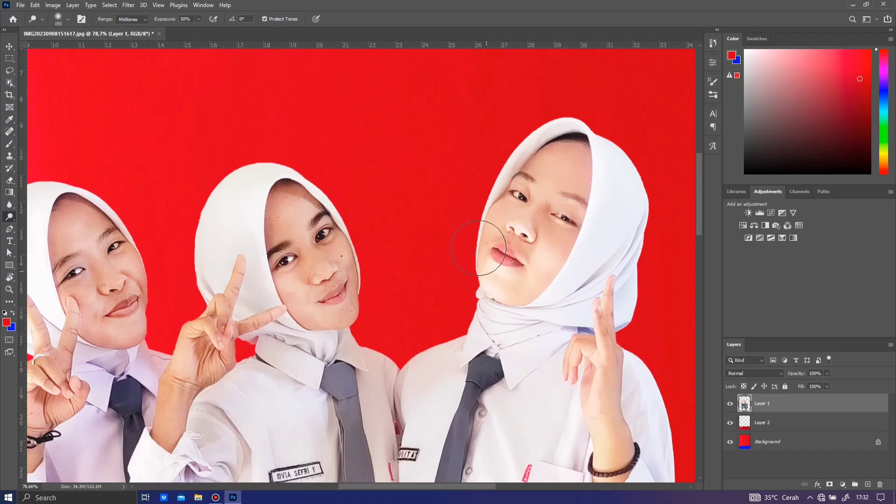
pyautogui.moveTo(336, 261)
pyautogui.mouseDown()
pyautogui.moveTo(354, 308)
pyautogui.moveTo(292, 280)
pyautogui.moveTo(317, 225)
pyautogui.moveTo(290, 220)
pyautogui.moveTo(276, 231)
pyautogui.mouseUp()
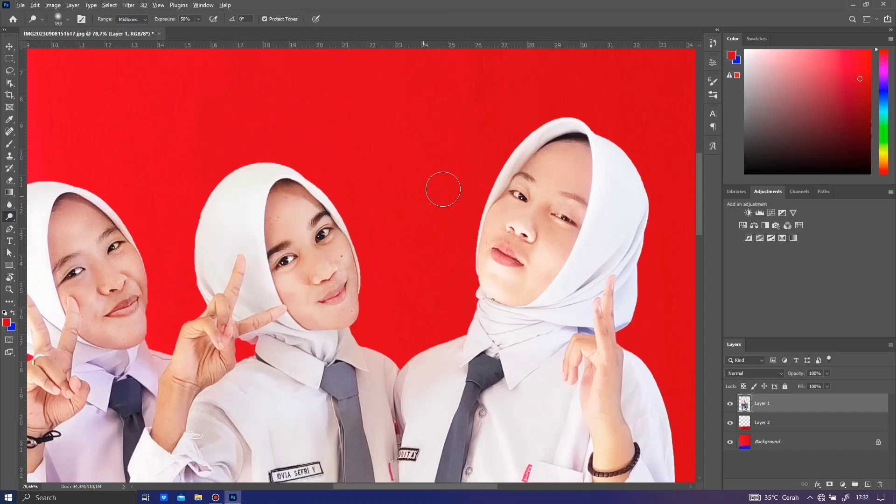
pyautogui.scroll(-3, 443, 189)
pyautogui.scroll(-2, 444, 189)
pyautogui.scroll(3, 446, 255)
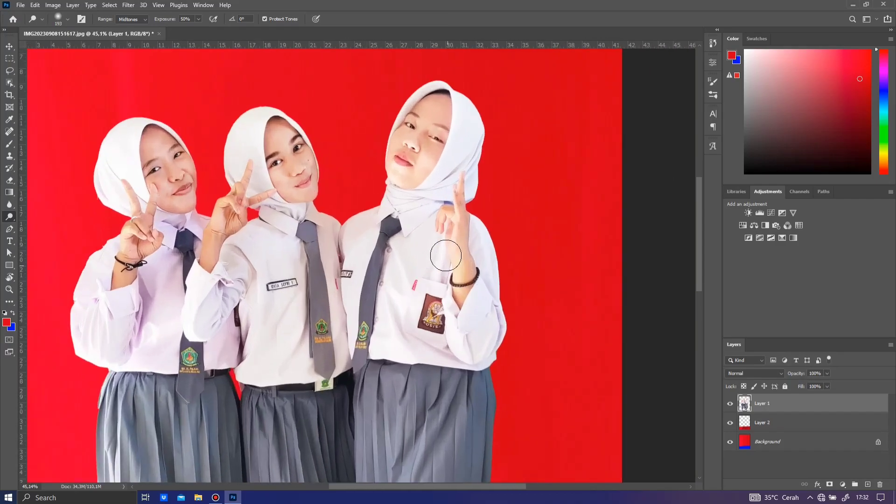
pyautogui.scroll(-3, 446, 255)
pyautogui.scroll(2, 327, 261)
pyautogui.scroll(3, 285, 267)
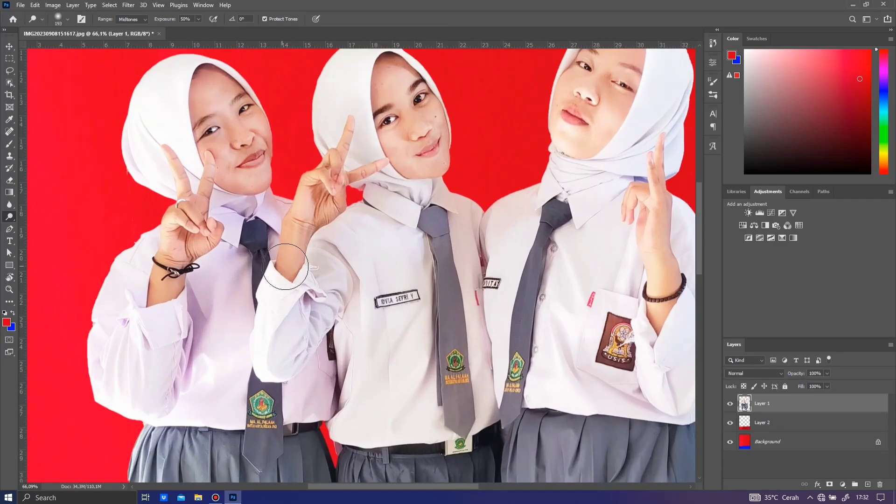
# Lighten the middle girl's wrist and shirt cuff.
pyautogui.moveTo(285, 267); pyautogui.dragTo(289, 263)
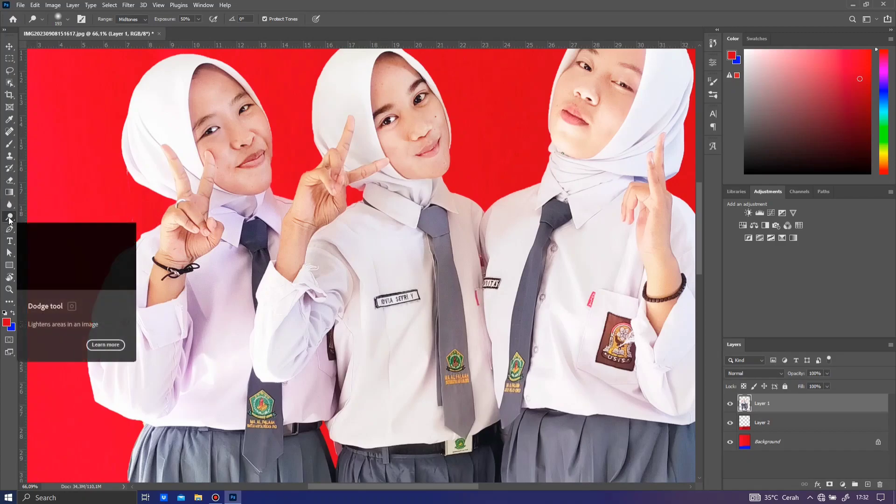
pyautogui.scroll(-2, 290, 173)
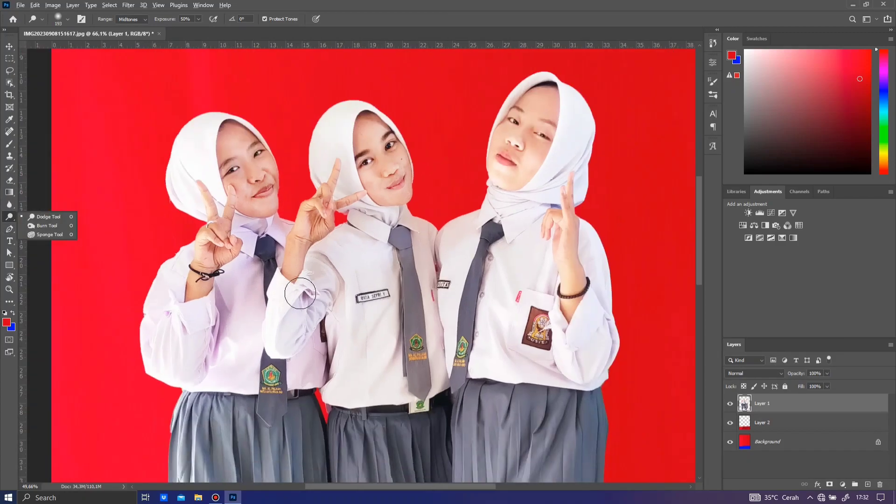
pyautogui.scroll(-2, 289, 173)
pyautogui.scroll(5, 262, 168)
pyautogui.scroll(3, 241, 165)
pyautogui.scroll(2, 240, 206)
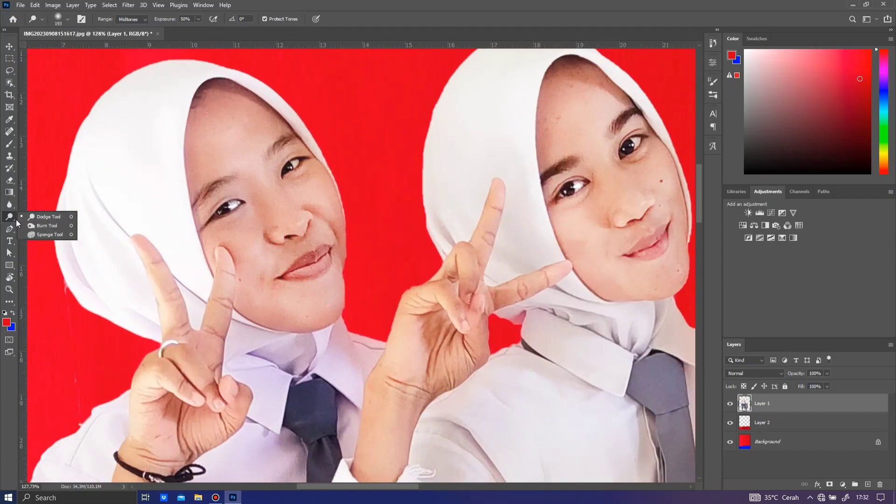
# Switch to the Burn Tool with a 25 px soft brush.
pyautogui.click(41, 226)
pyautogui.rightClick(222, 186)
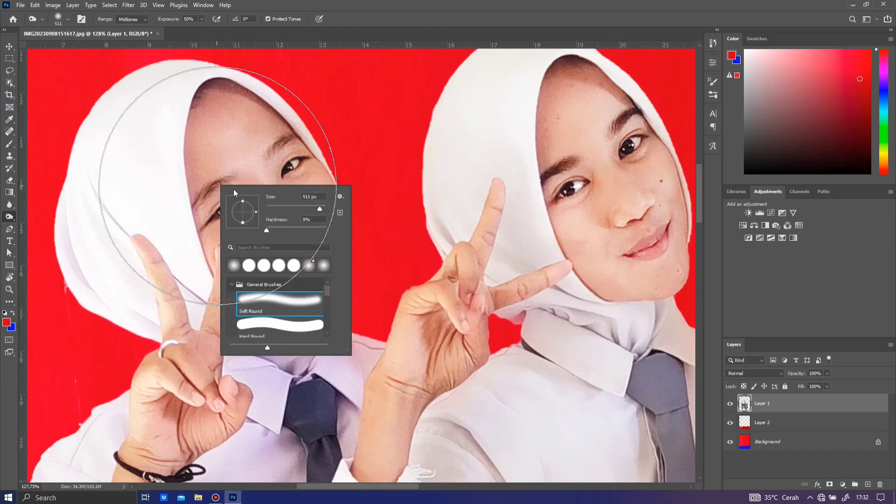
pyautogui.click(280, 208)
pyautogui.click(274, 208)
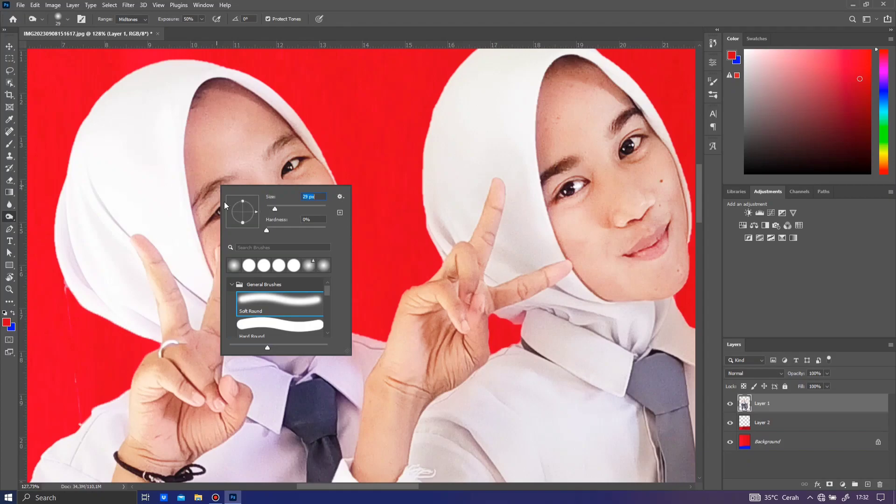
pyautogui.click(201, 197)
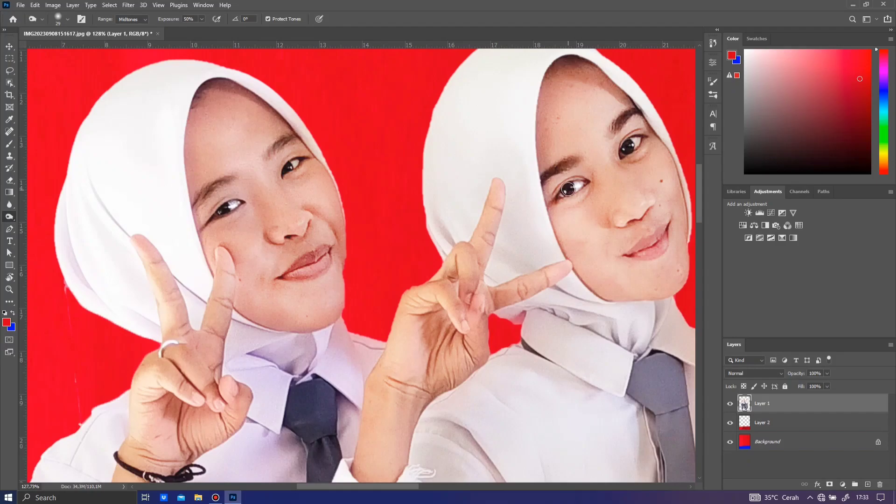
# Zoom in and out over the girls' faces to inspect the toning.
pyautogui.scroll(-5, 166, 230)
pyautogui.scroll(1, 424, 184)
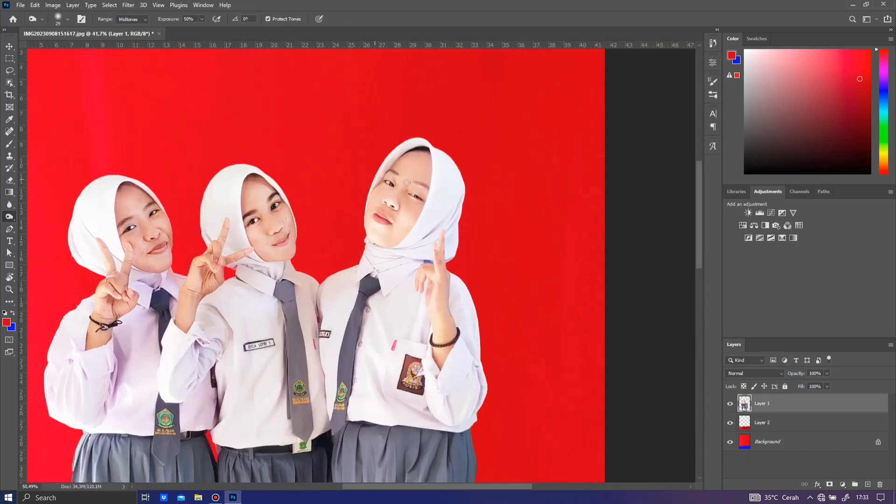
pyautogui.scroll(3, 424, 183)
pyautogui.scroll(1, 424, 183)
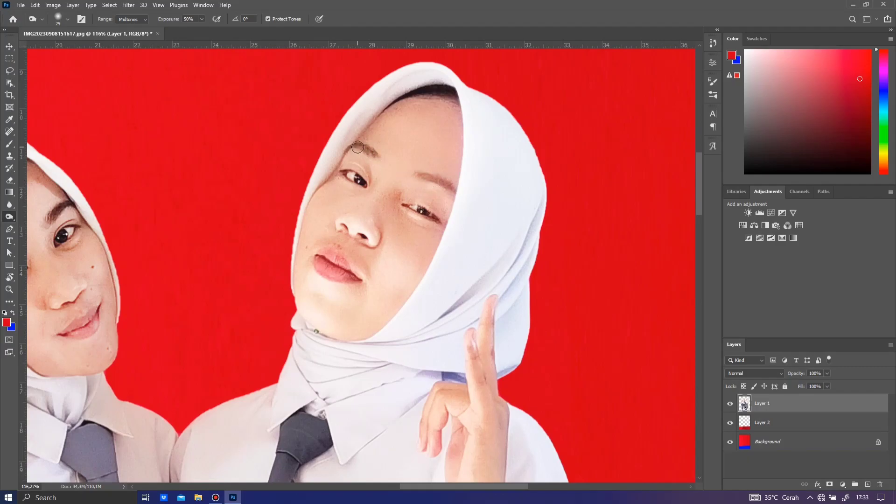
pyautogui.scroll(-5, 466, 166)
pyautogui.scroll(-1, 309, 227)
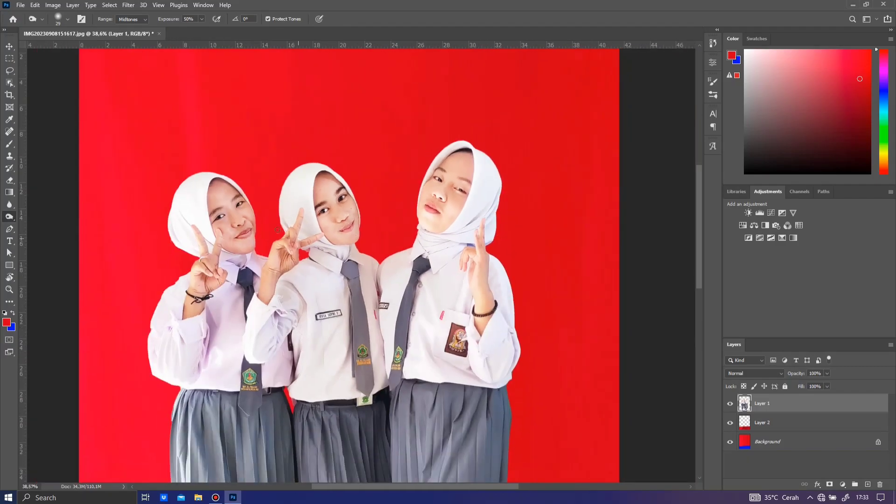
pyautogui.scroll(1, 309, 227)
pyautogui.scroll(4, 309, 227)
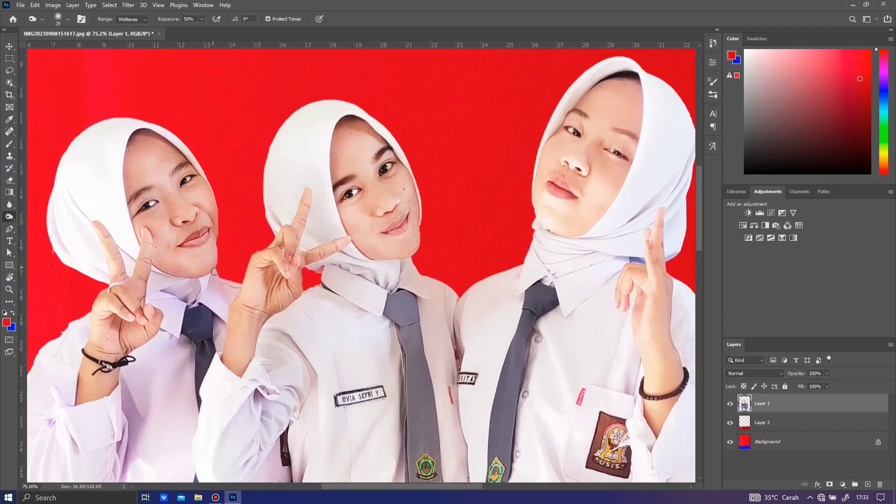
pyautogui.scroll(-2, 215, 272)
pyautogui.scroll(1, 416, 254)
pyautogui.scroll(2, 416, 254)
pyautogui.scroll(2, 416, 254)
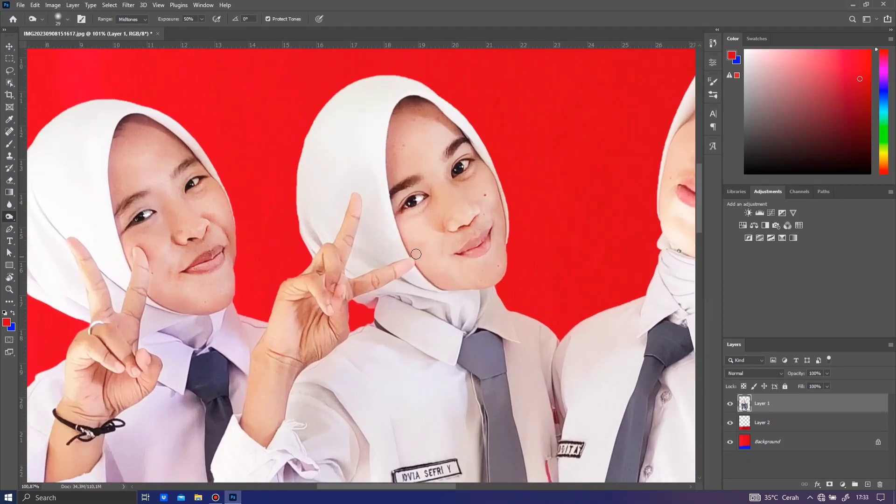
pyautogui.scroll(-3, 416, 254)
pyautogui.scroll(2, 139, 252)
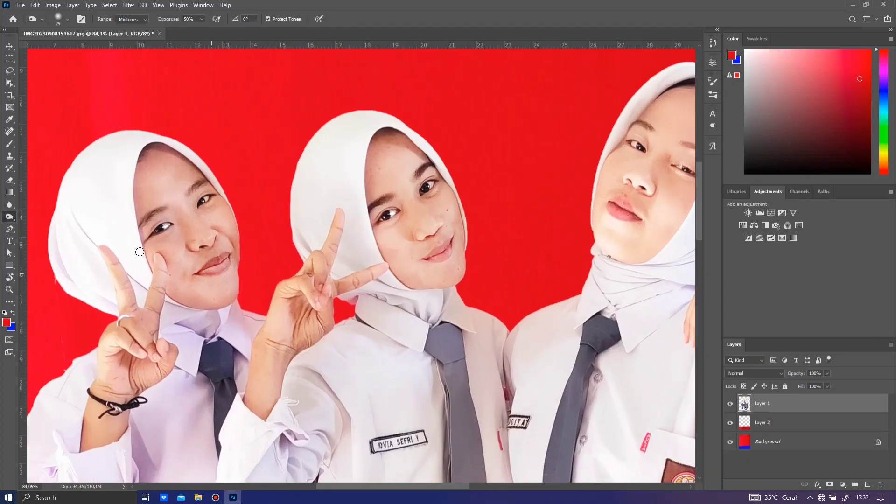
# Select the Sponge Tool in Saturate mode.
pyautogui.rightClick(8, 219)
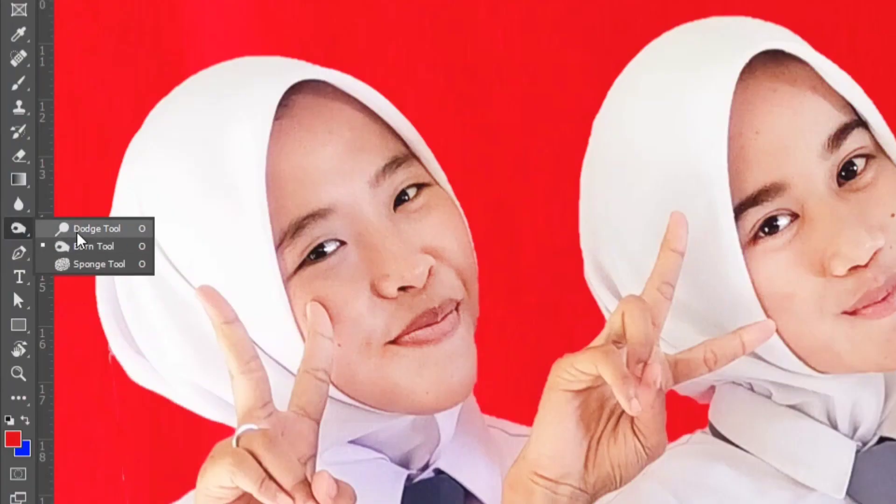
pyautogui.click(108, 273)
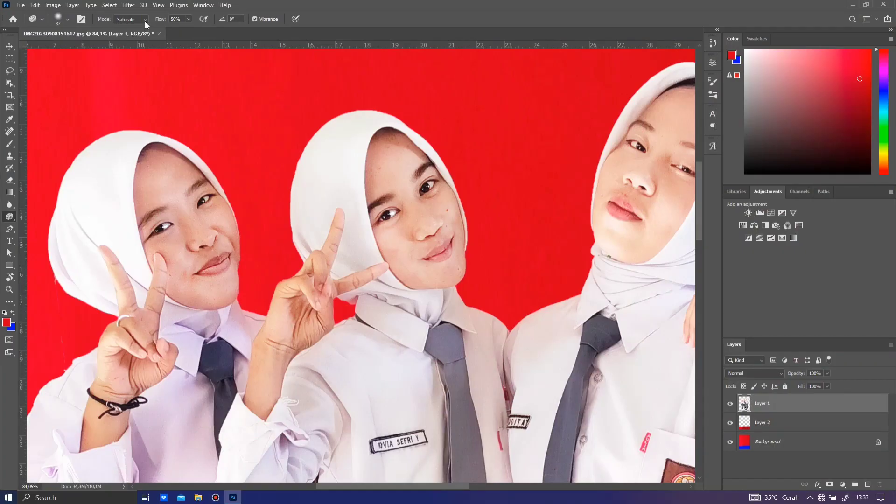
pyautogui.click(144, 20)
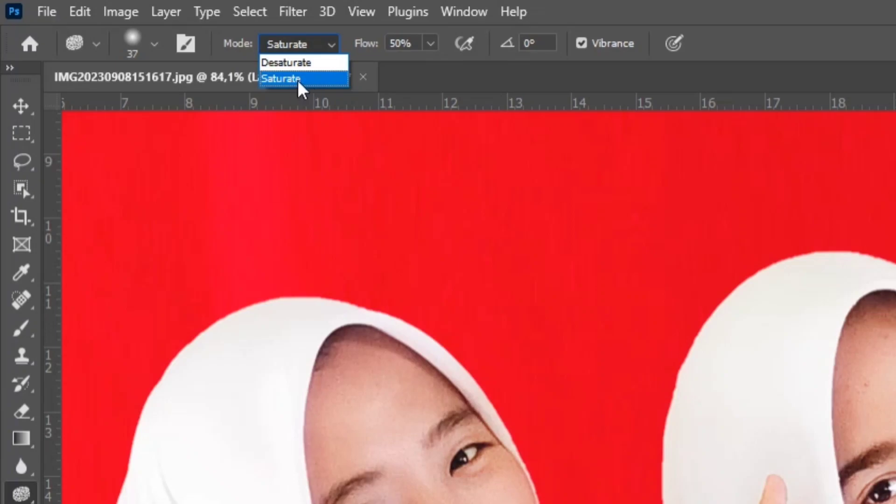
pyautogui.click(299, 79)
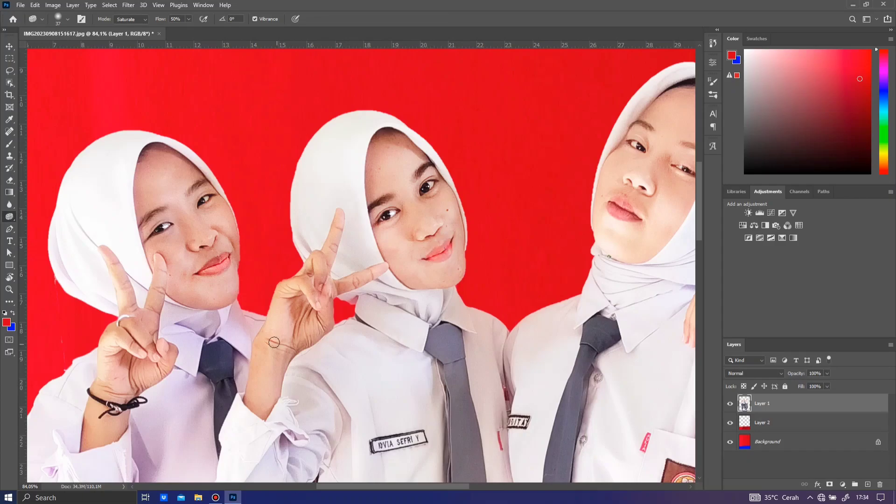
# Saturate the right girl's lips with the sponge.
pyautogui.scroll(-5, 205, 260)
pyautogui.scroll(3, 391, 221)
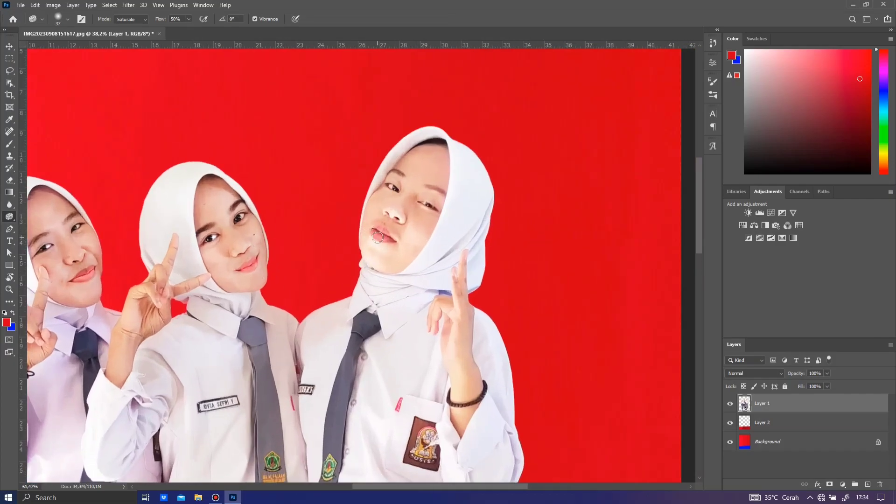
pyautogui.scroll(3, 372, 230)
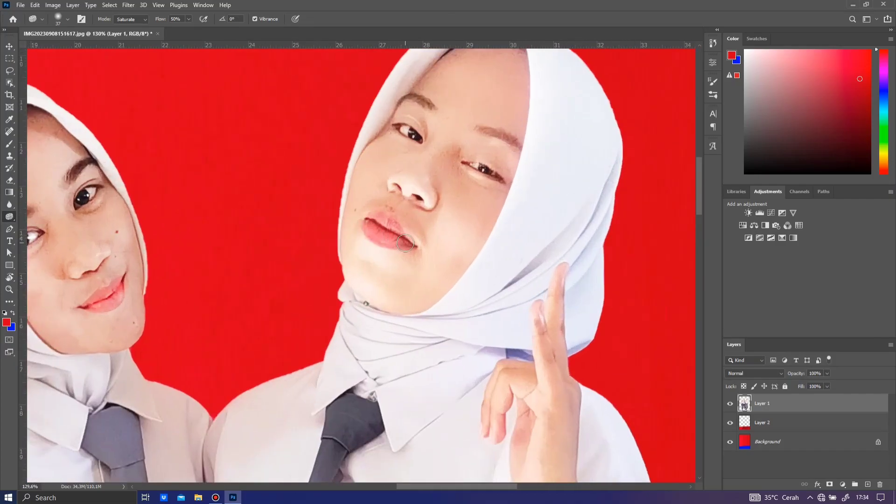
pyautogui.moveTo(405, 243)
pyautogui.mouseDown()
pyautogui.moveTo(373, 239)
pyautogui.moveTo(402, 241)
pyautogui.moveTo(400, 230)
pyautogui.mouseUp()
# Zoom around the image to check the saturated lips.
pyautogui.scroll(-2, 308, 247)
pyautogui.scroll(-3, 308, 246)
pyautogui.scroll(-1, 306, 233)
pyautogui.scroll(-2, 304, 225)
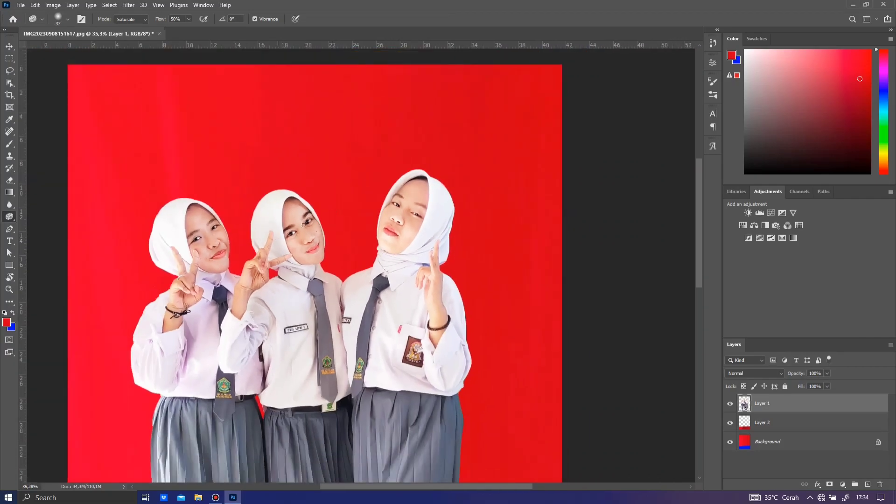
pyautogui.scroll(-1, 304, 225)
pyautogui.scroll(1, 236, 253)
pyautogui.scroll(2, 237, 253)
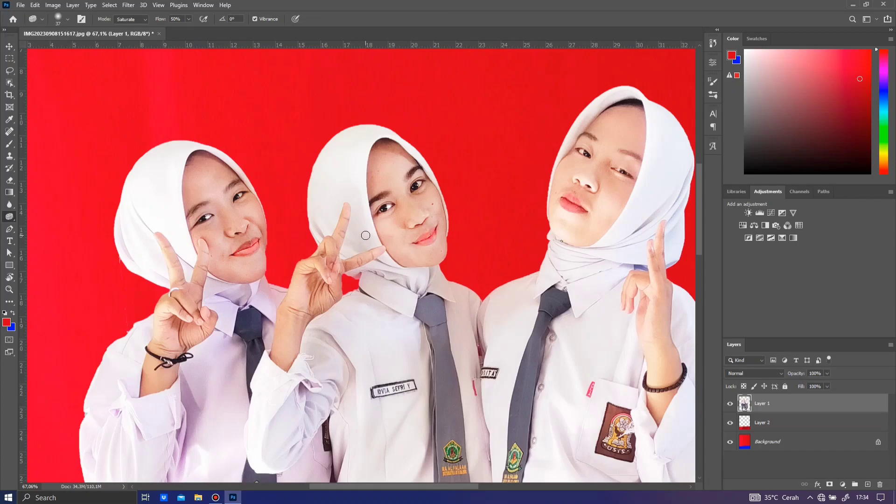
pyautogui.scroll(-4, 315, 214)
pyautogui.scroll(-3, 331, 201)
pyautogui.scroll(-4, 348, 187)
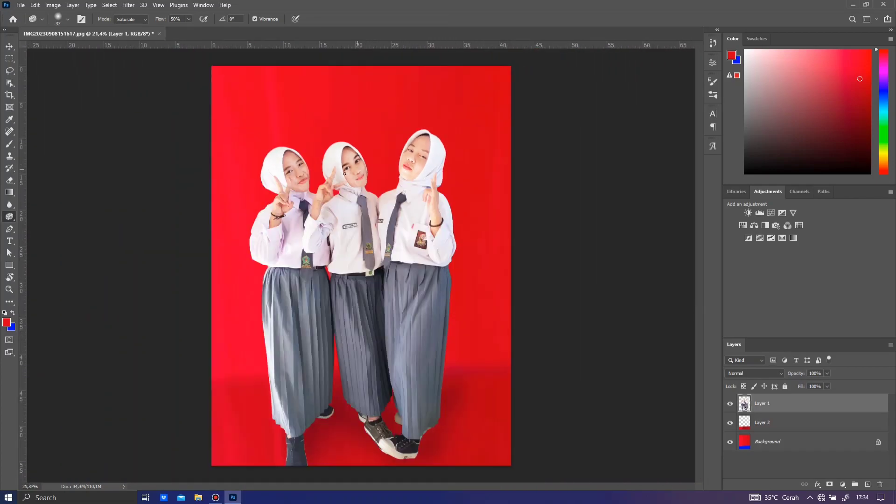
pyautogui.scroll(-3, 364, 171)
pyautogui.scroll(1, 343, 310)
pyautogui.scroll(1, 343, 294)
pyautogui.scroll(-1, 343, 280)
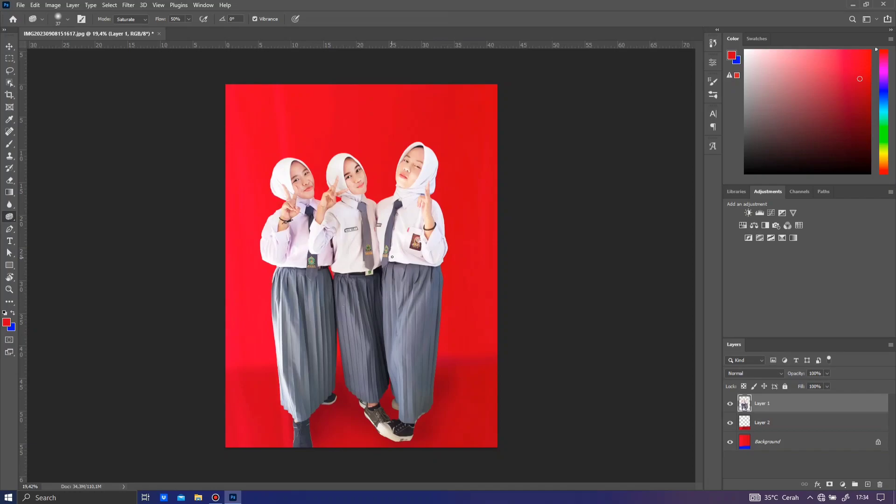
pyautogui.click(713, 43)
pyautogui.scroll(1, 644, 70)
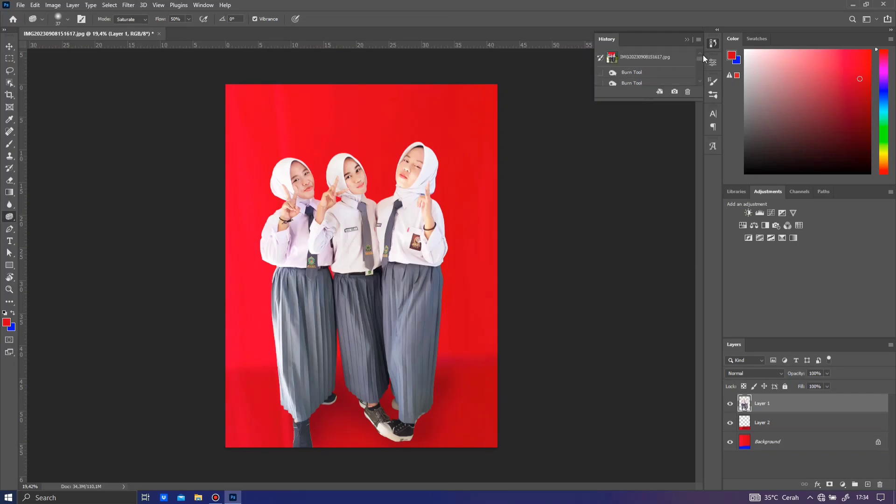
pyautogui.click(613, 59)
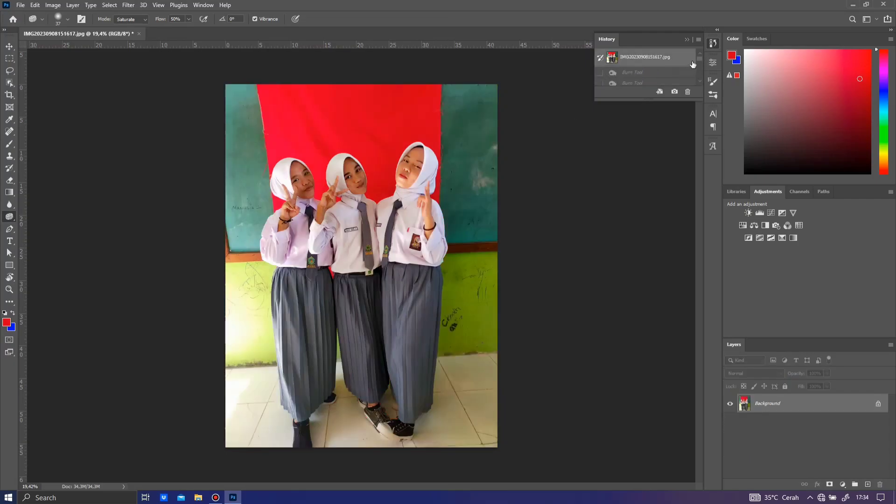
pyautogui.moveTo(701, 60); pyautogui.dragTo(700, 76)
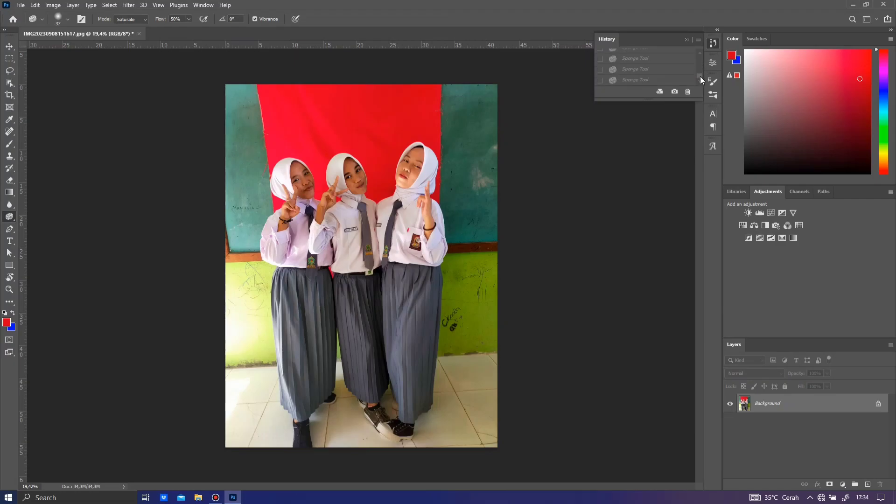
pyautogui.click(615, 81)
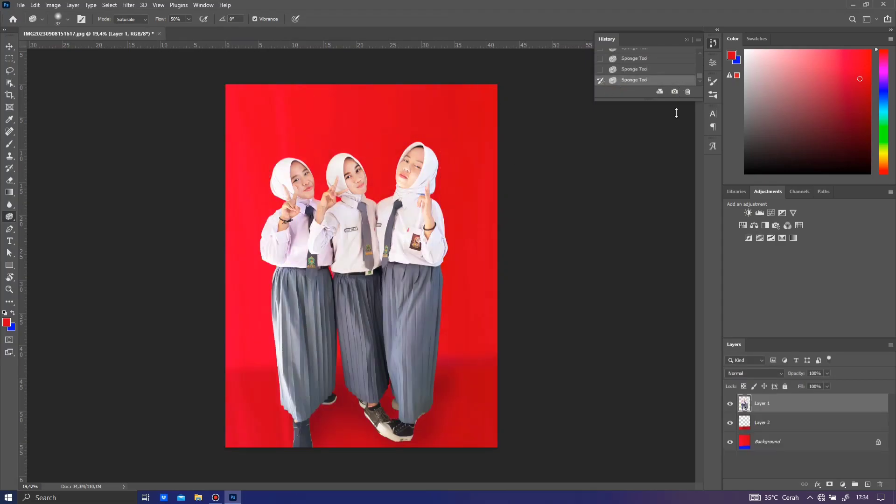
pyautogui.click(687, 40)
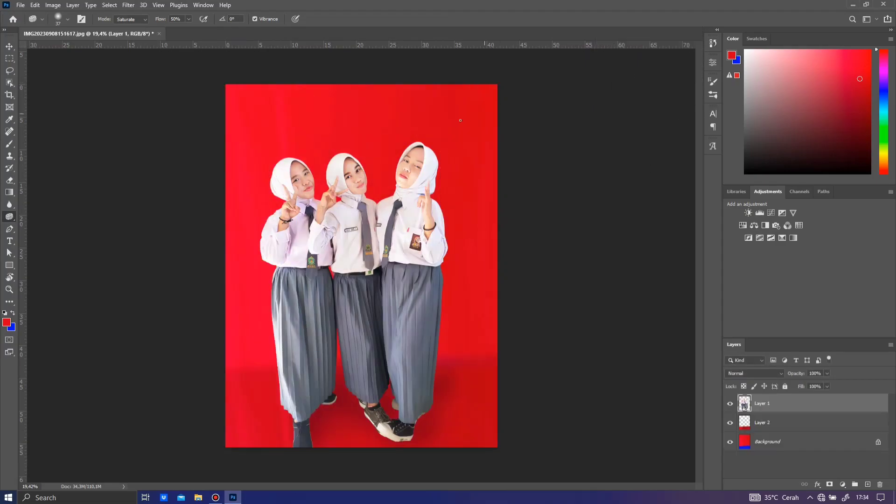